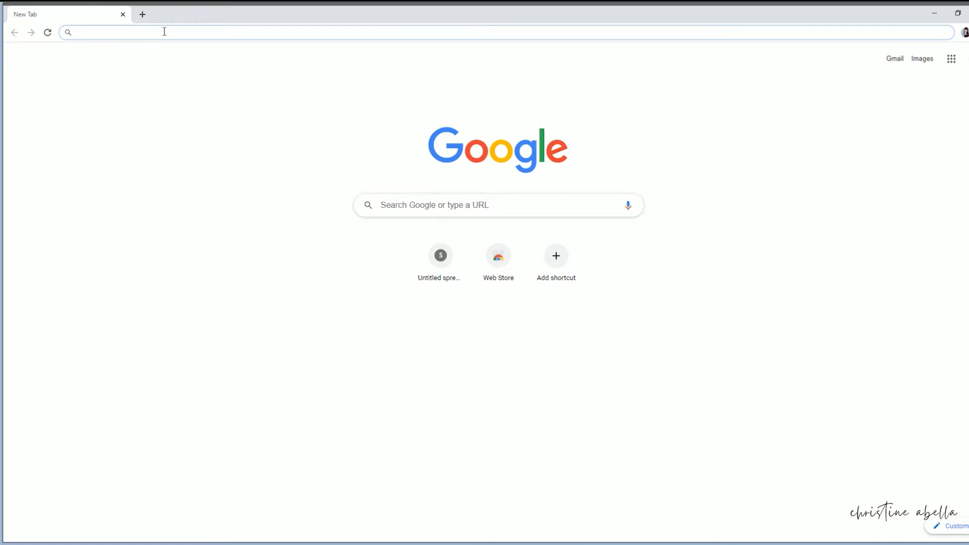
Create a new blank spreadsheet directly from the web address sheets.new.
type("sheets")
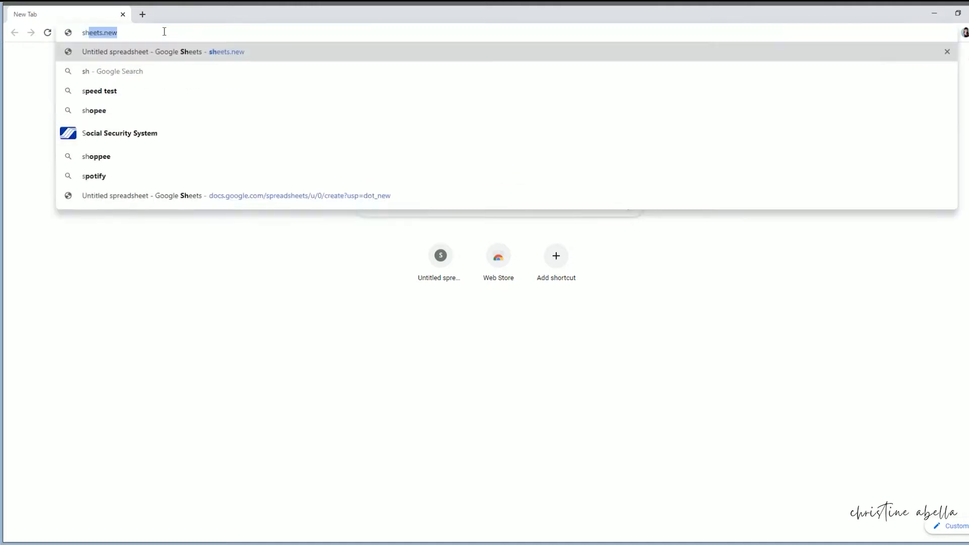
type(".new")
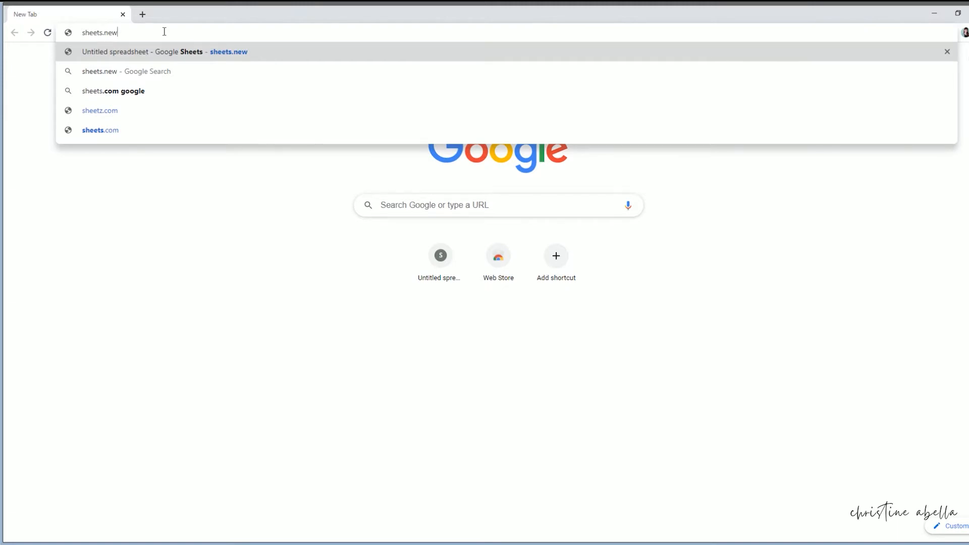
key("Return")
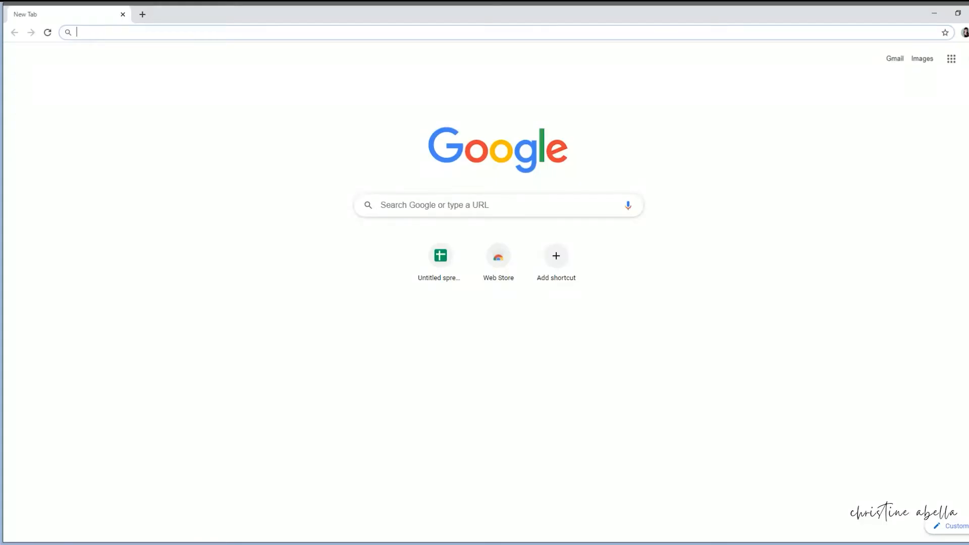
Go to drive.google.com and create a blank Google Sheets spreadsheet in My Drive.
left_click(119, 34)
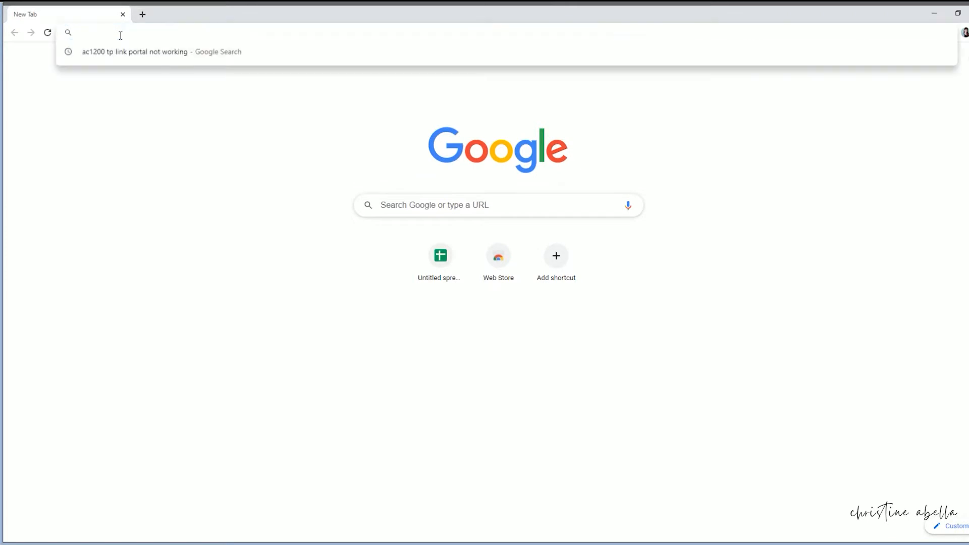
type("drive.g")
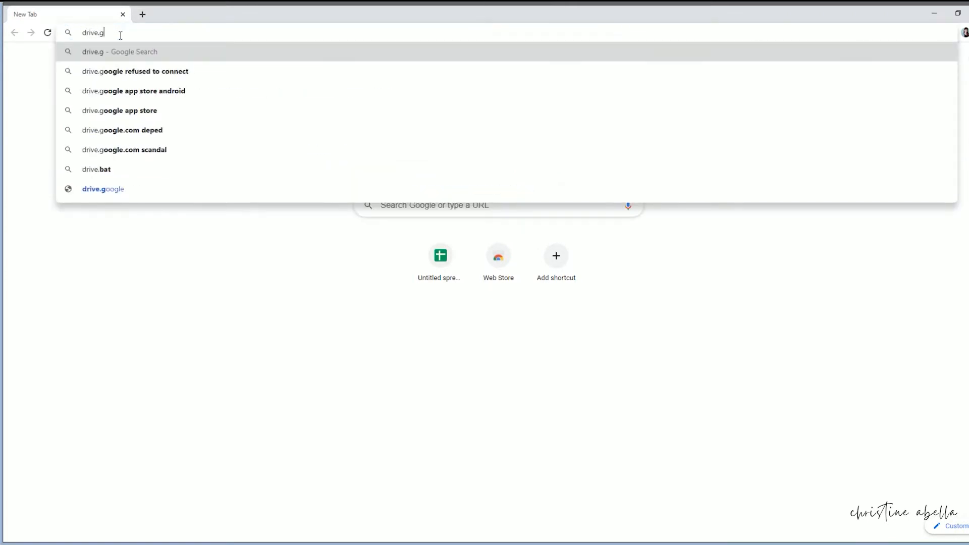
type("oogle.com")
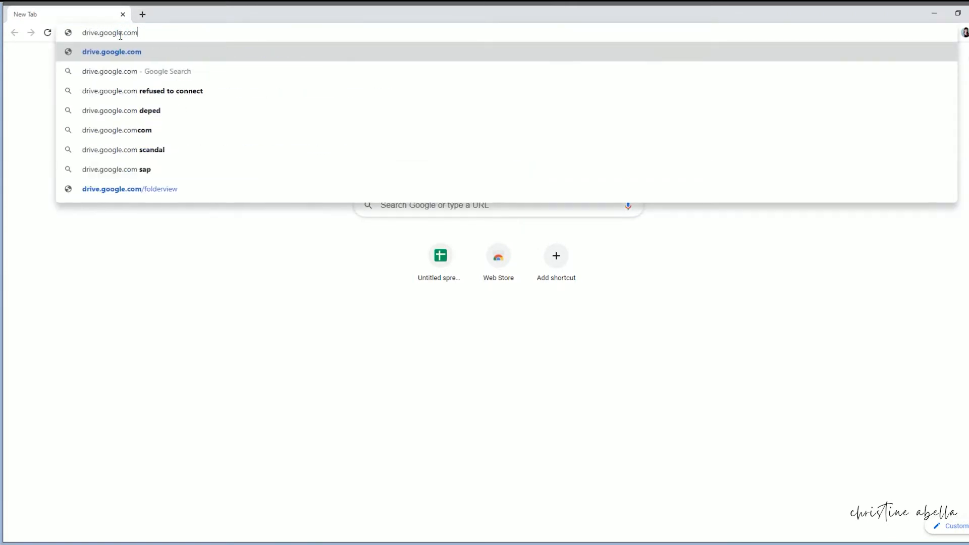
key("Return")
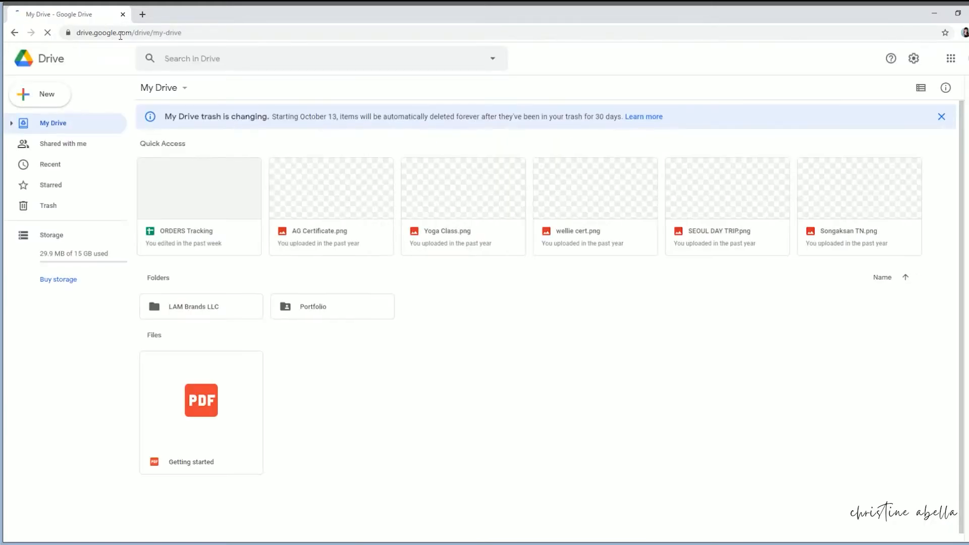
left_click(30, 99)
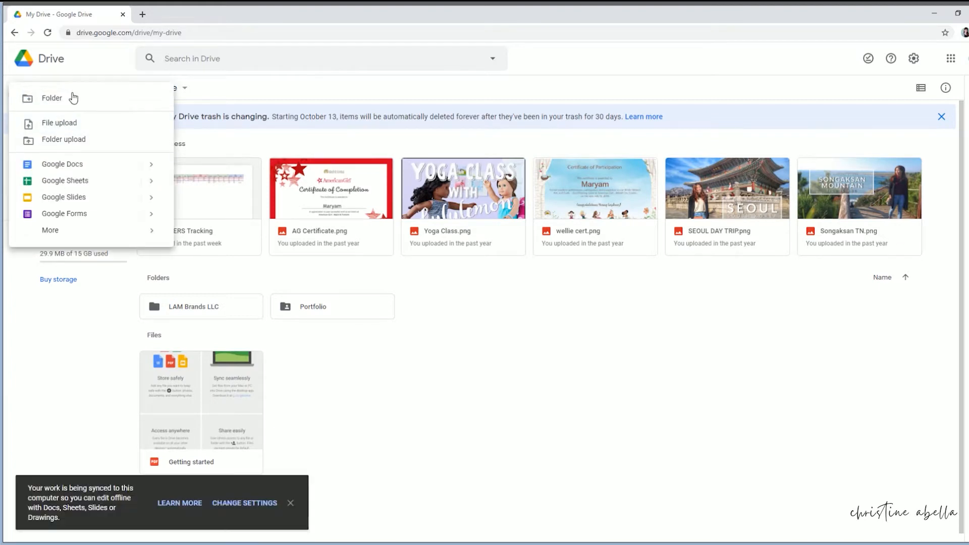
mouse_move(154, 187)
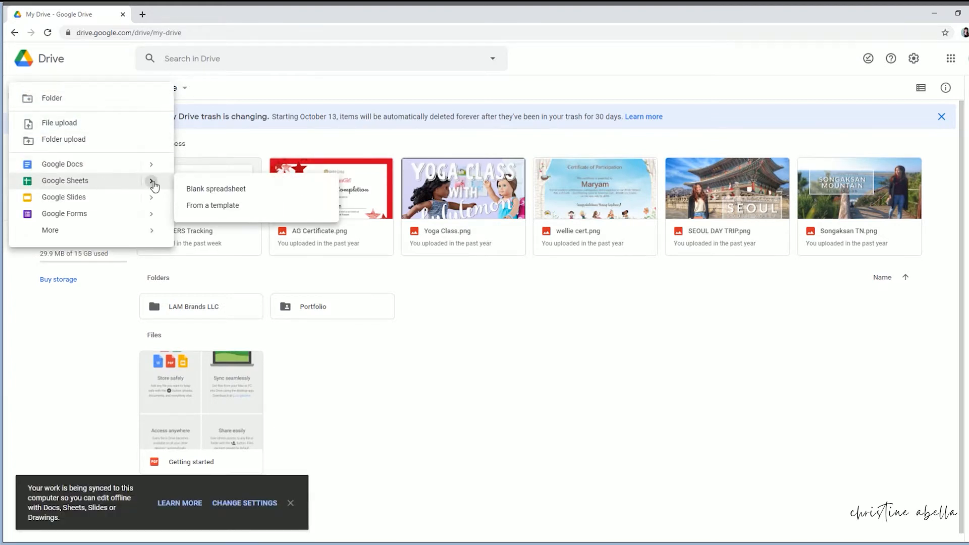
left_click(219, 192)
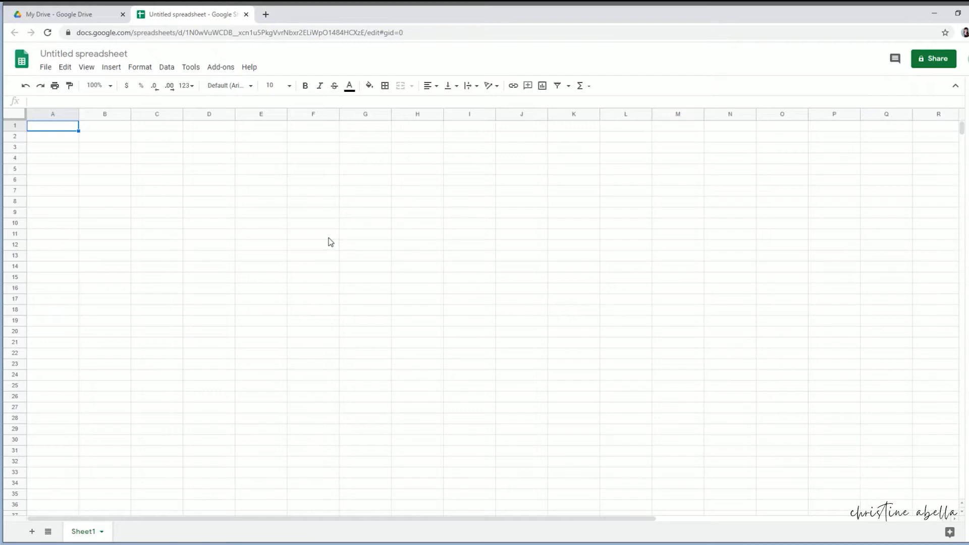
Browse the Google Sheets template gallery from Drive, and return to the untitled spreadsheet.
left_click(69, 11)
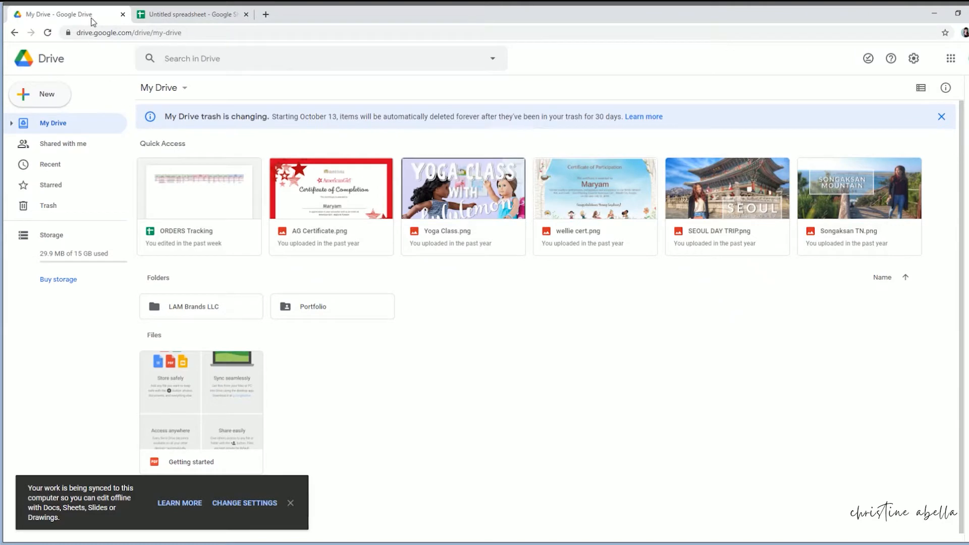
left_click(45, 94)
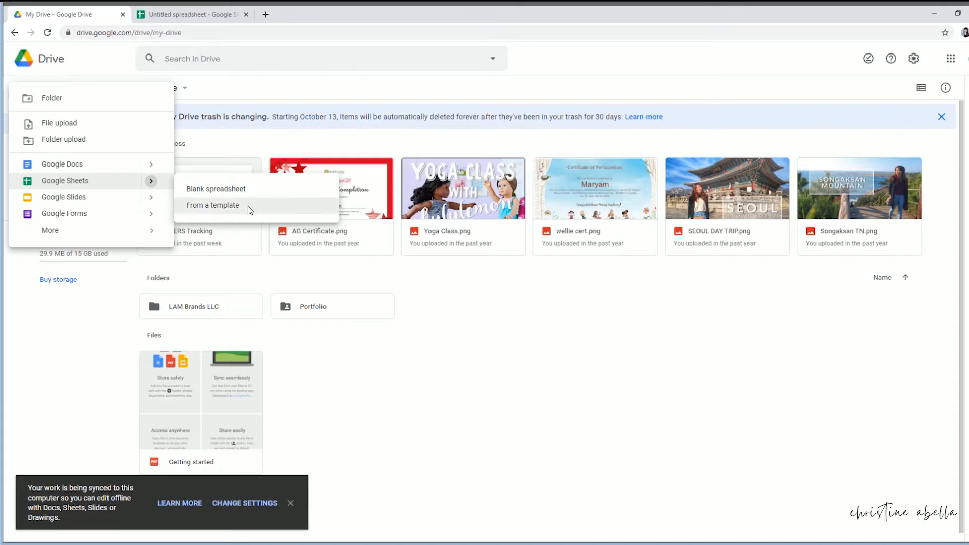
left_click(249, 210)
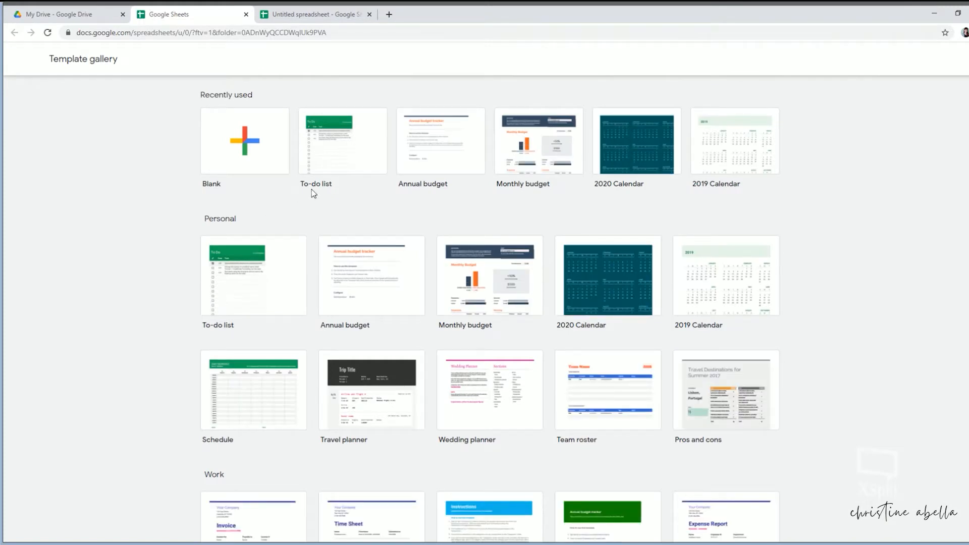
scroll(780, 230, "down", 3)
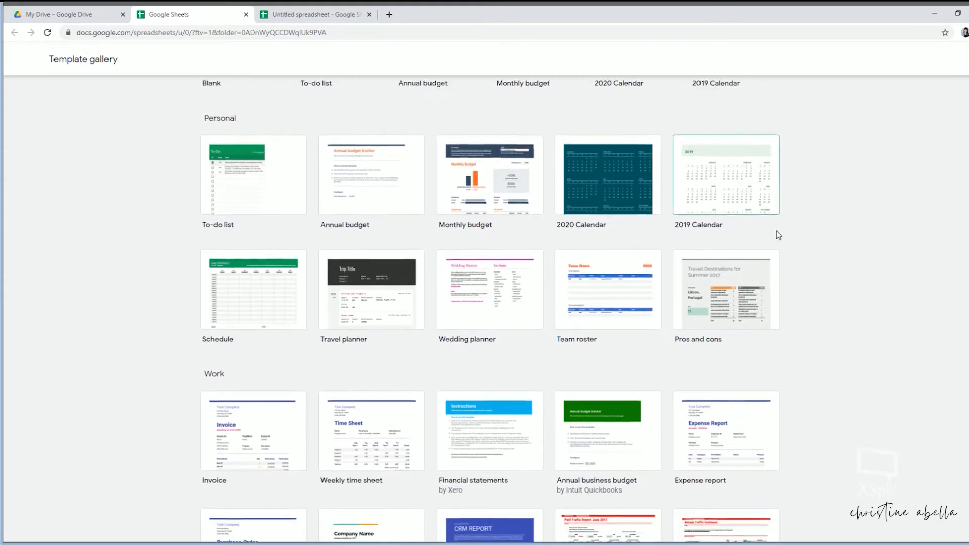
scroll(766, 300, "down", 2)
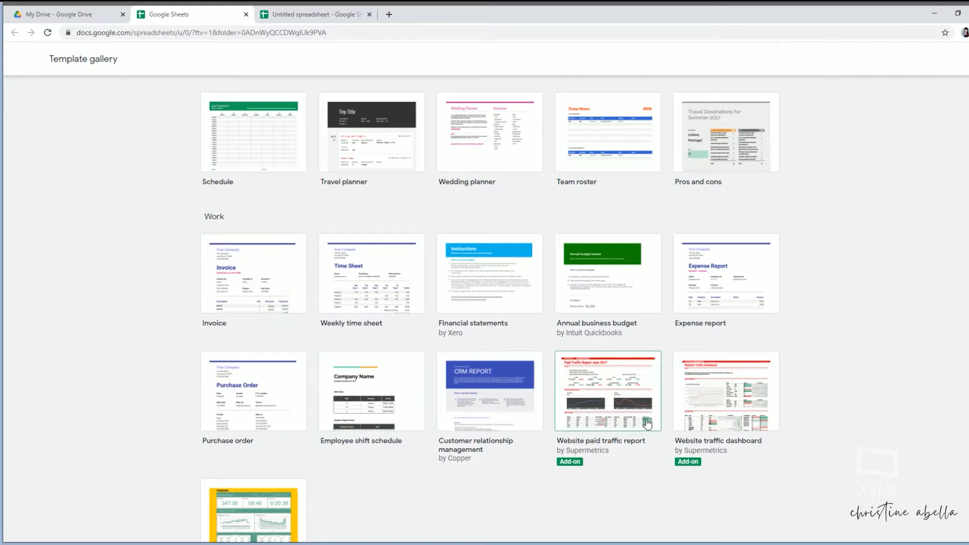
scroll(798, 392, "up", 5)
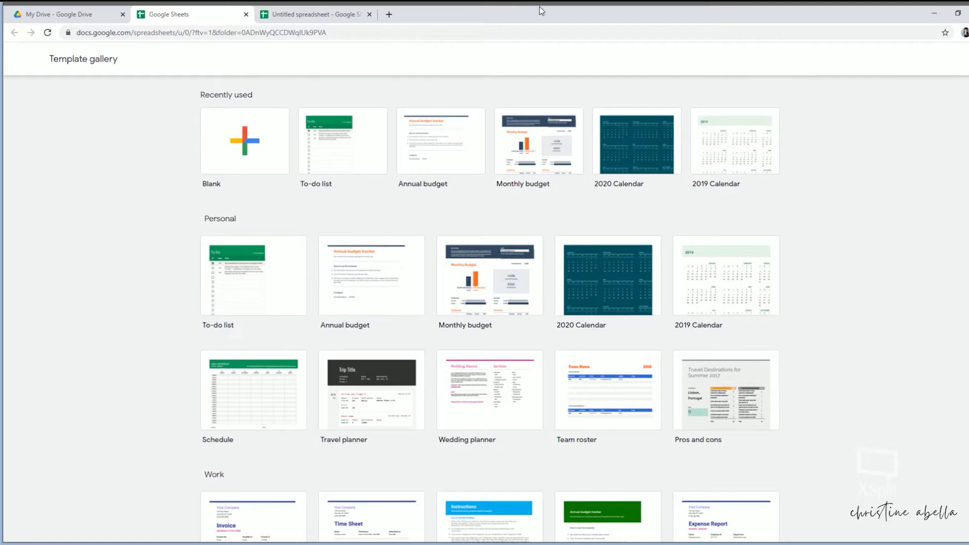
left_click(246, 16)
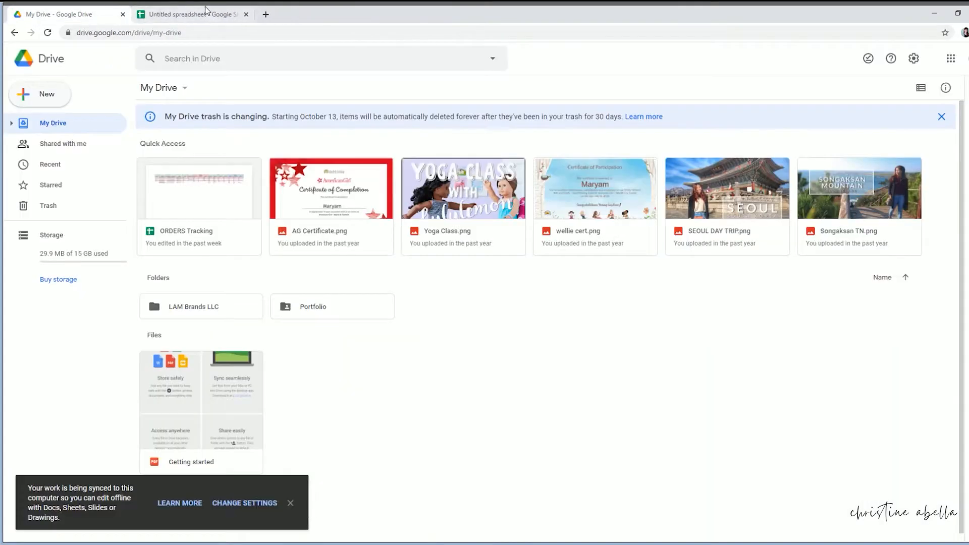
left_click(207, 17)
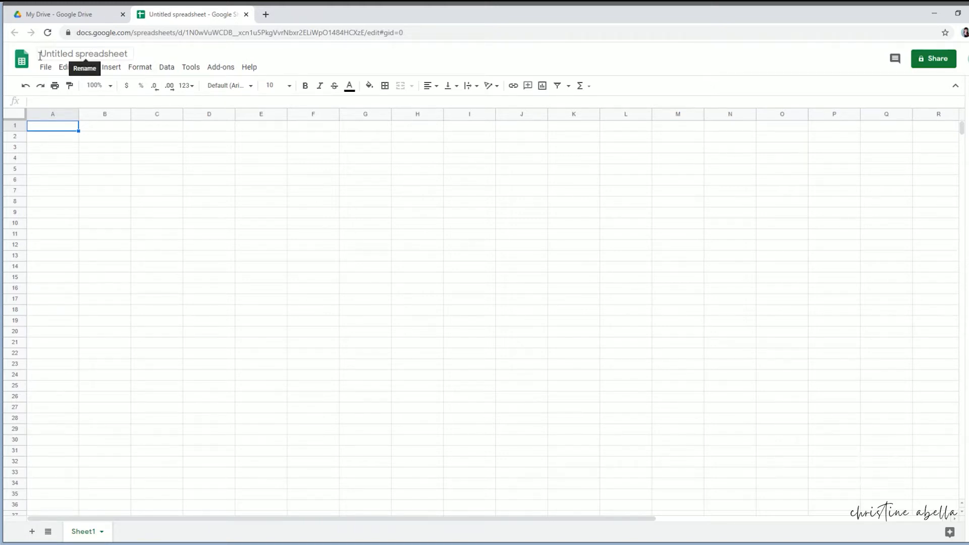
Rename the untitled spreadsheet as Company Budget 2020.
left_click(122, 54)
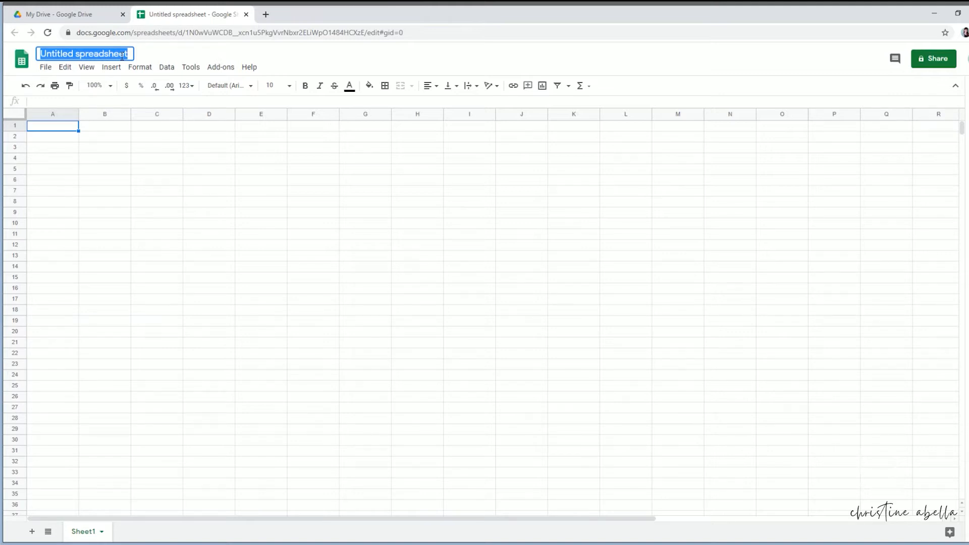
type("Co")
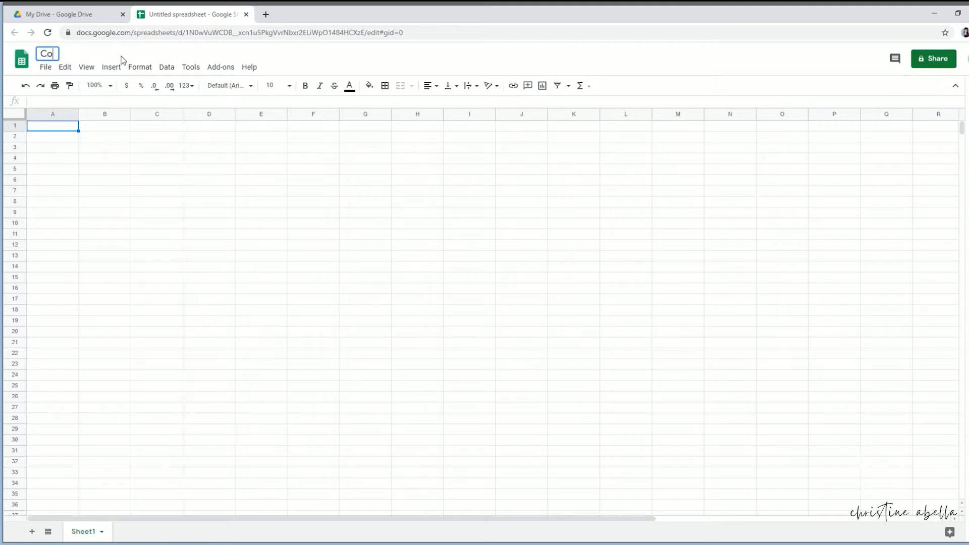
type("mpany Budget ")
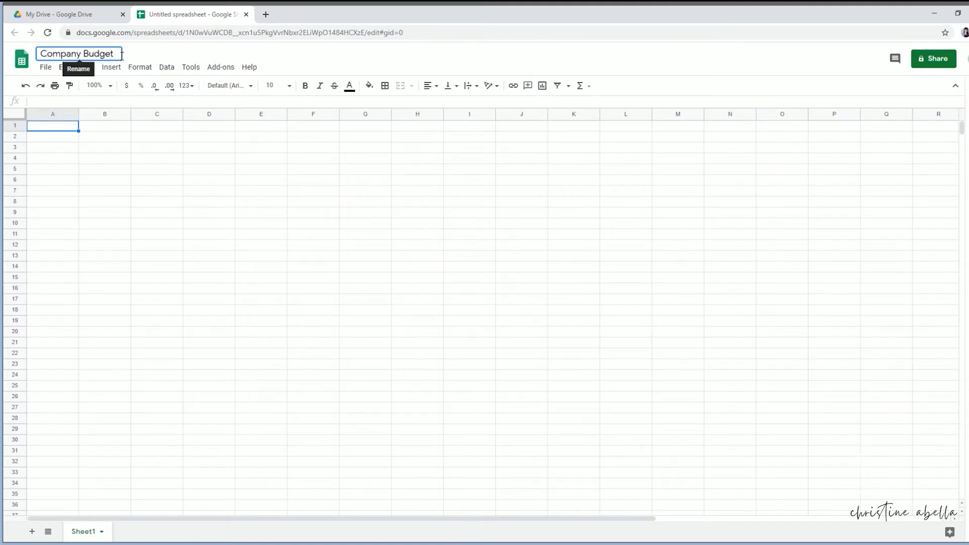
type("2020")
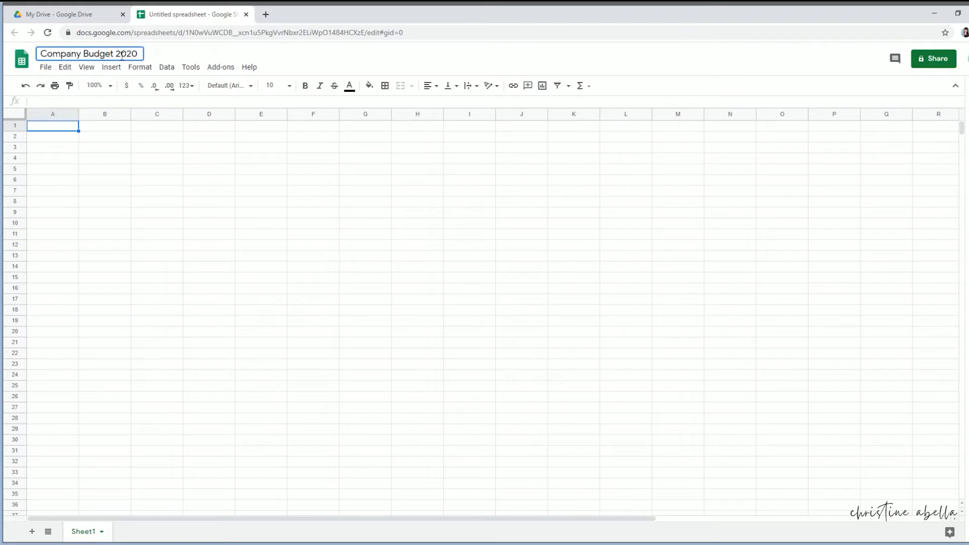
key("Return")
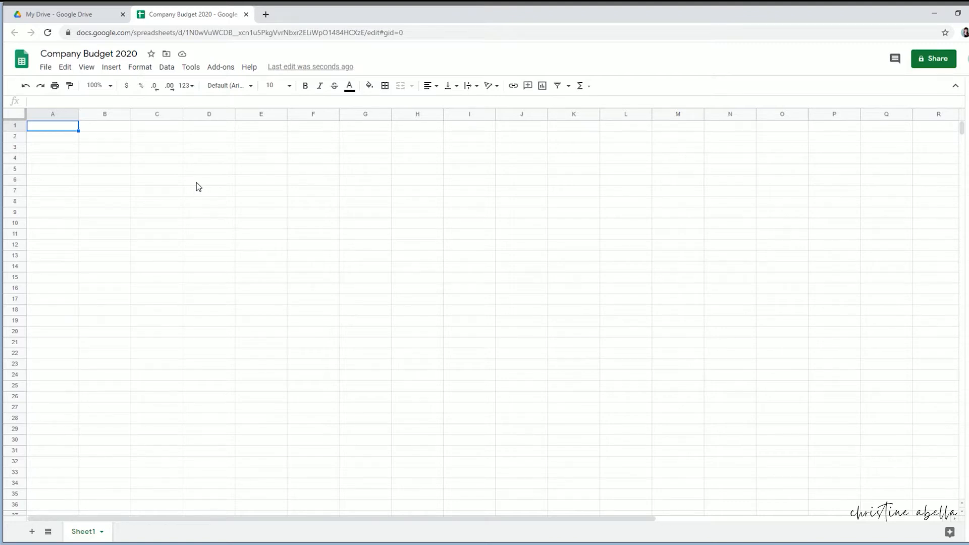
Add a second sheet named Budget and view the list of all sheets.
left_click(33, 533)
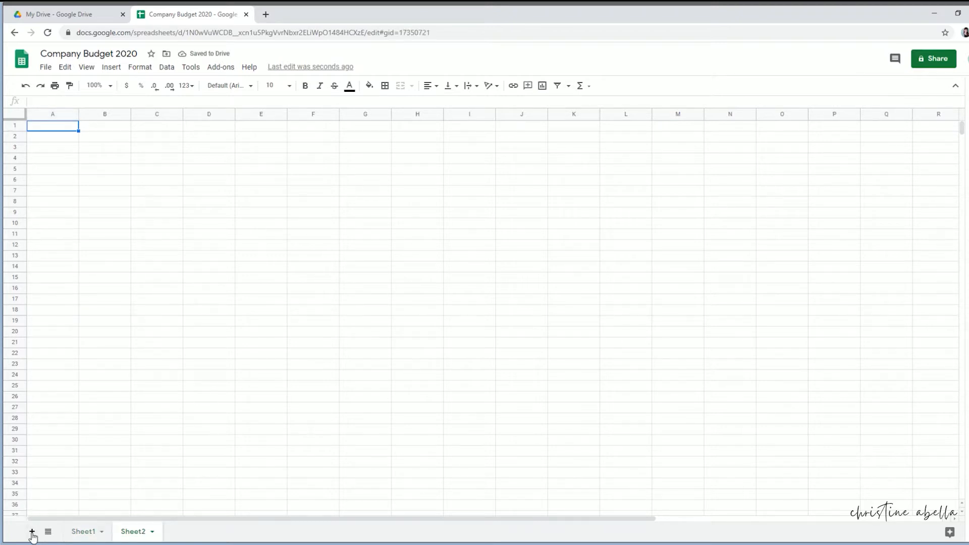
double_click(133, 533)
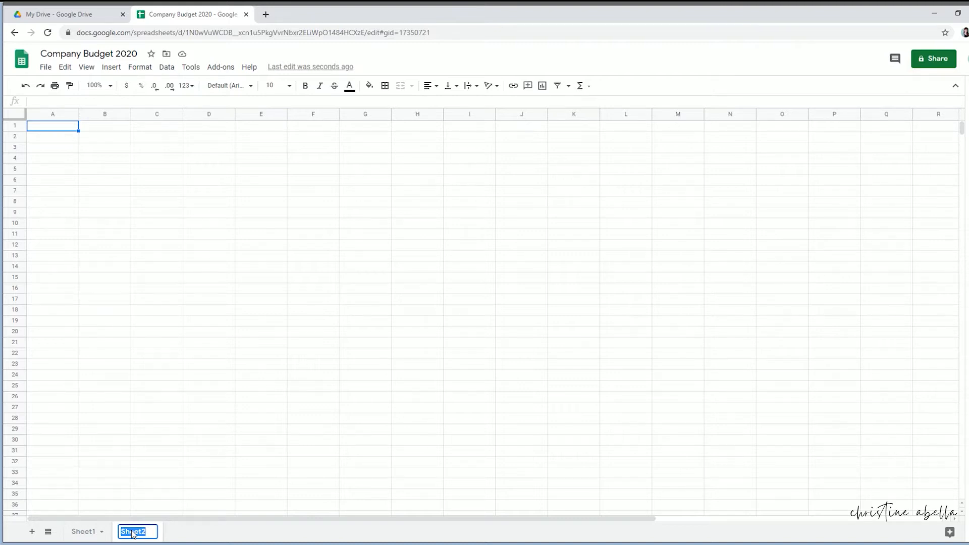
type("Budget")
key("Return")
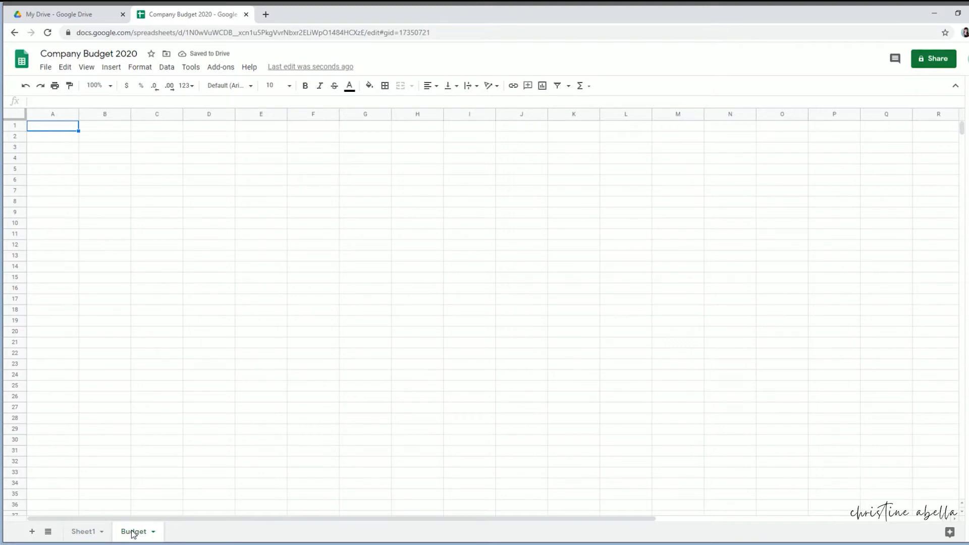
left_click(48, 533)
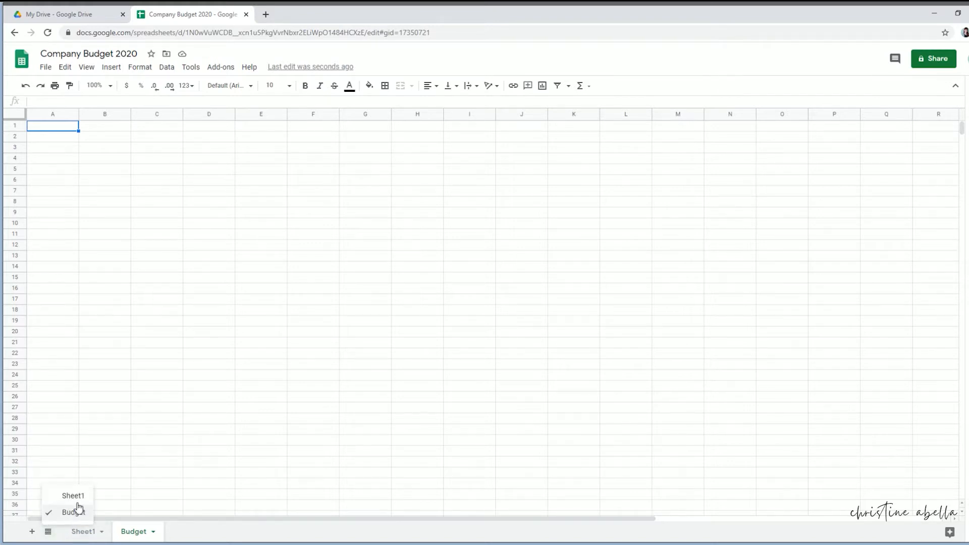
left_click(48, 533)
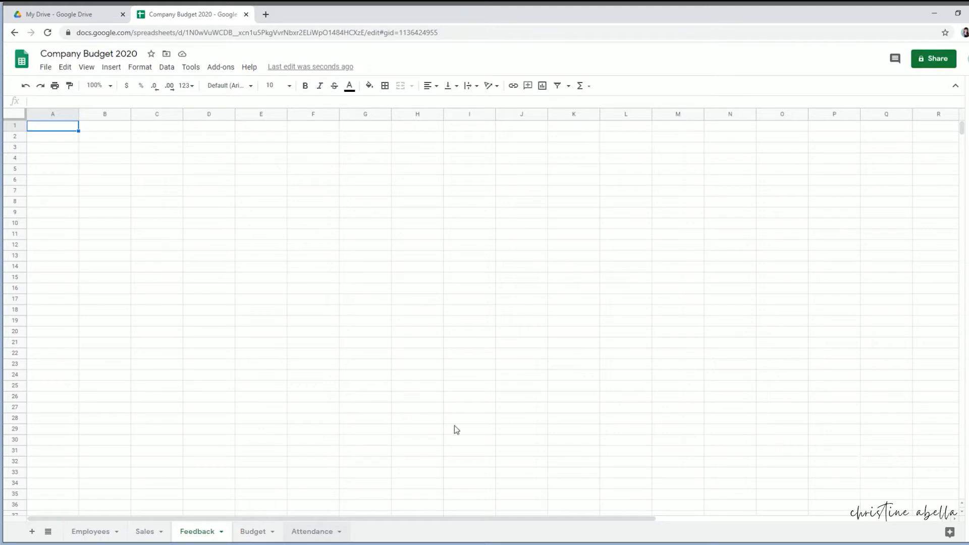
Hide the Attendance sheet from the workbook's sheet tabs.
left_click(311, 535)
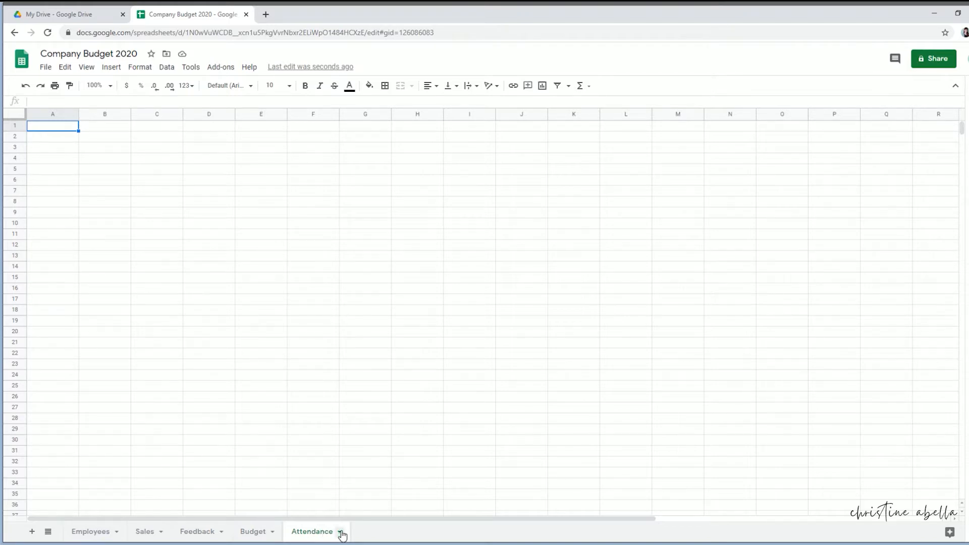
left_click(341, 533)
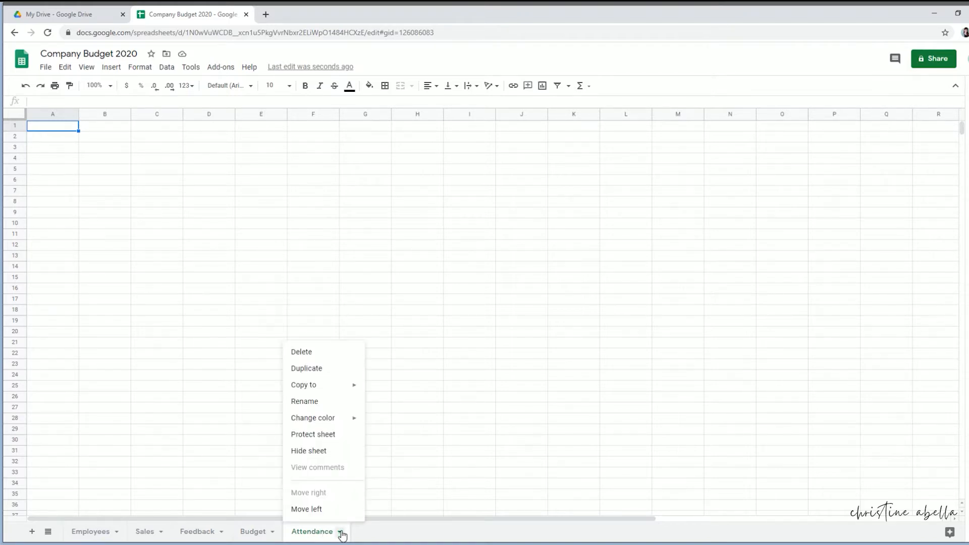
left_click(308, 455)
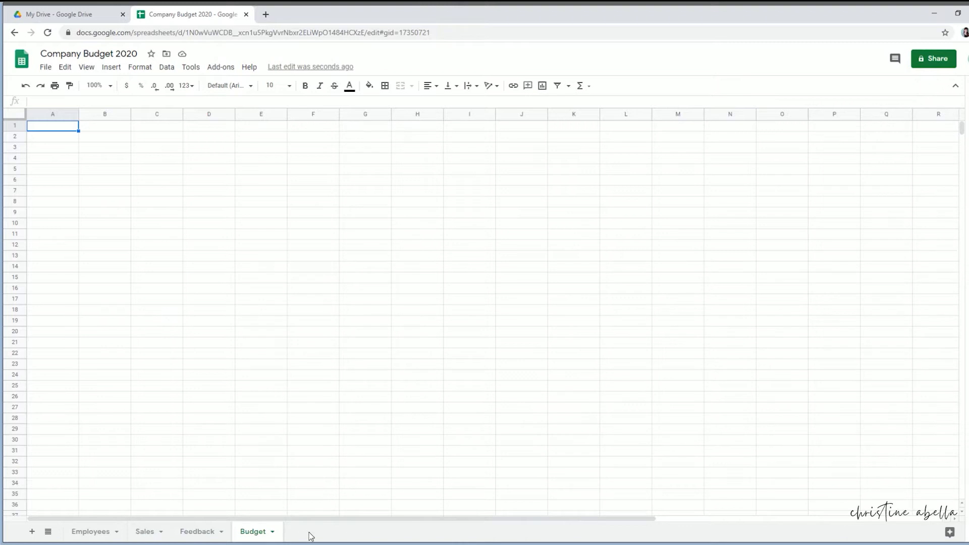
Unhide the Attendance sheet from the list of all sheets, and hide it again.
left_click(48, 533)
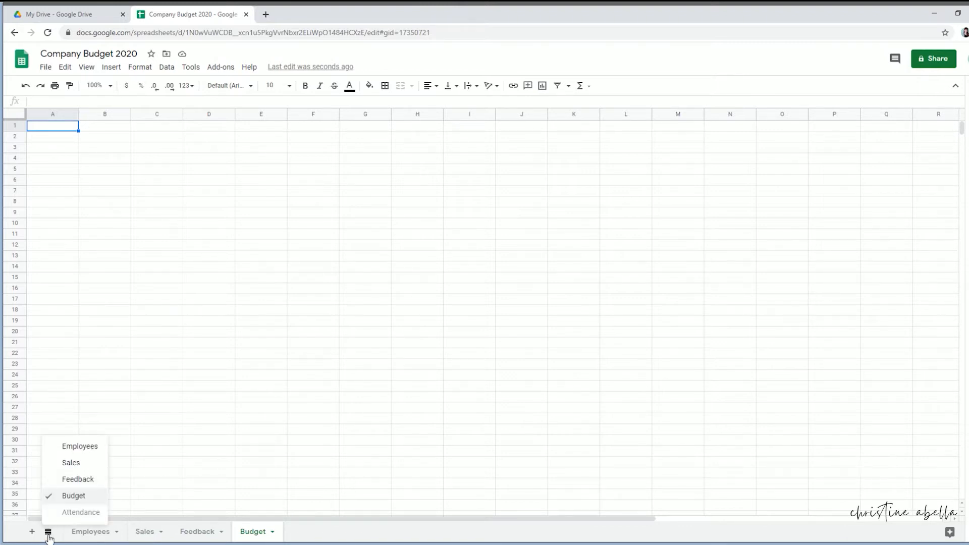
left_click(68, 513)
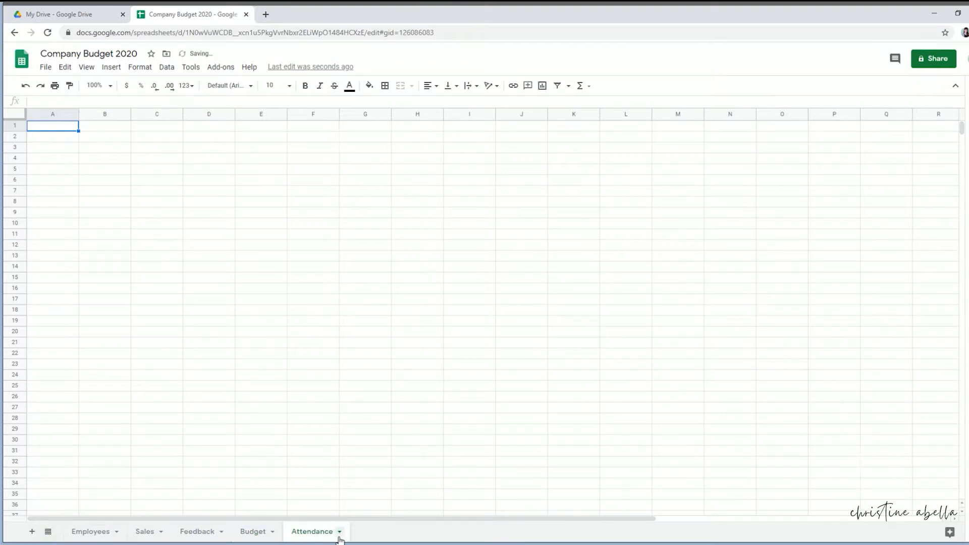
key("ctrl+z")
Unhide the Attendance sheet from the workbook's hidden sheets list.
left_click(86, 67)
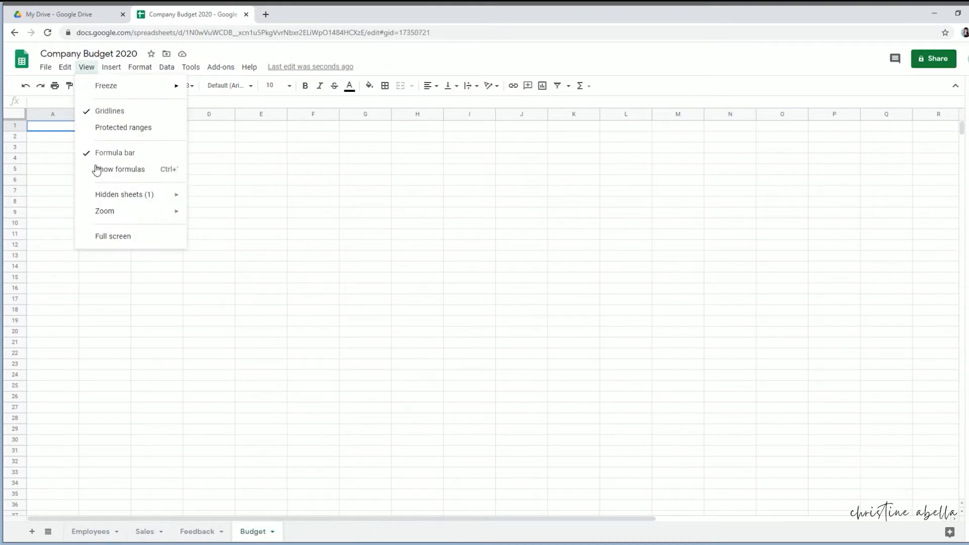
mouse_move(101, 195)
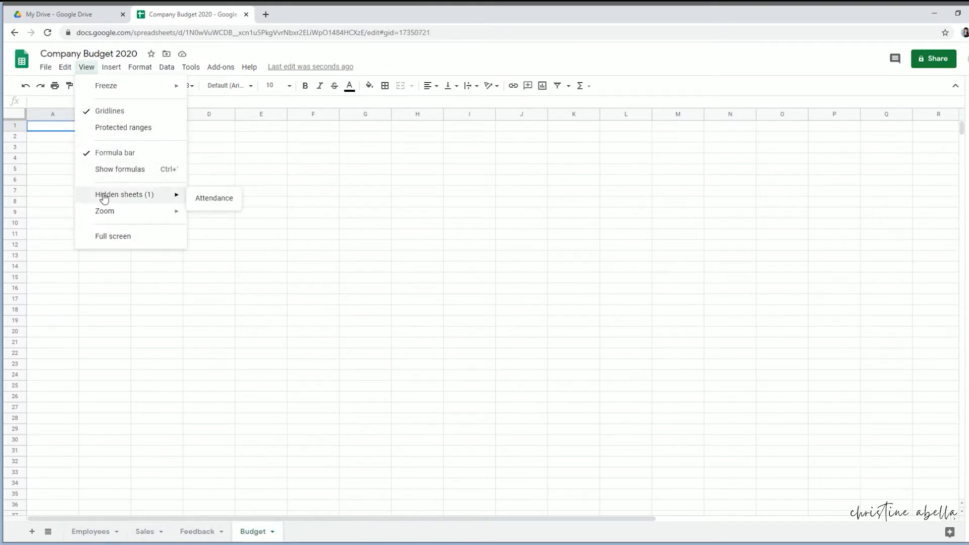
left_click(213, 200)
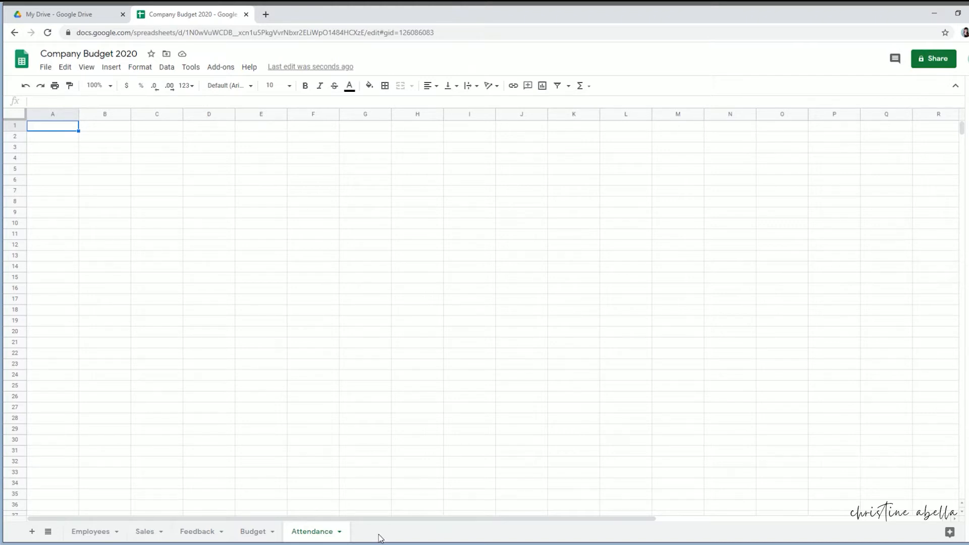
mouse_move(144, 534)
left_mouse_down()
mouse_move(321, 539)
mouse_move(156, 538)
left_mouse_up()
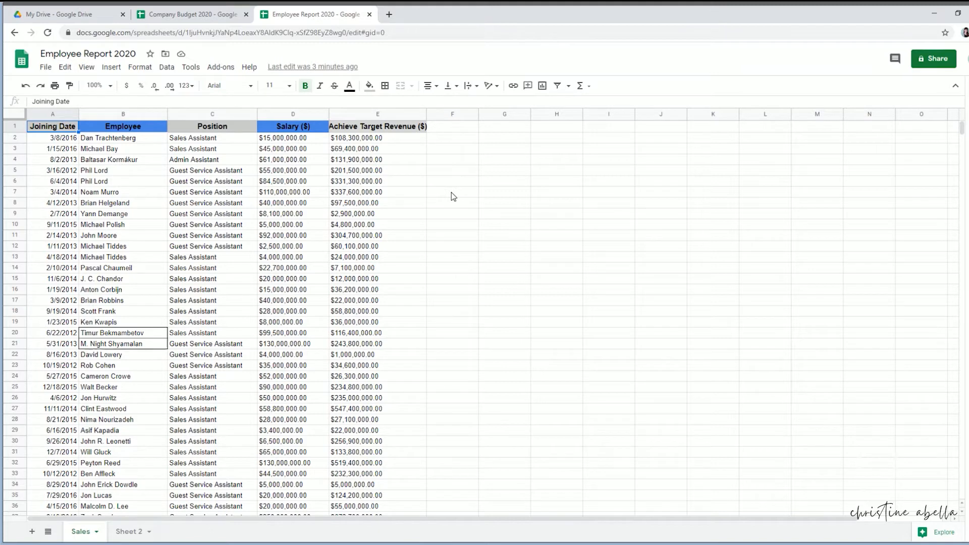
Move the Employee Report 2020 spreadsheet into the DJT folder of My Drive.
left_click(50, 68)
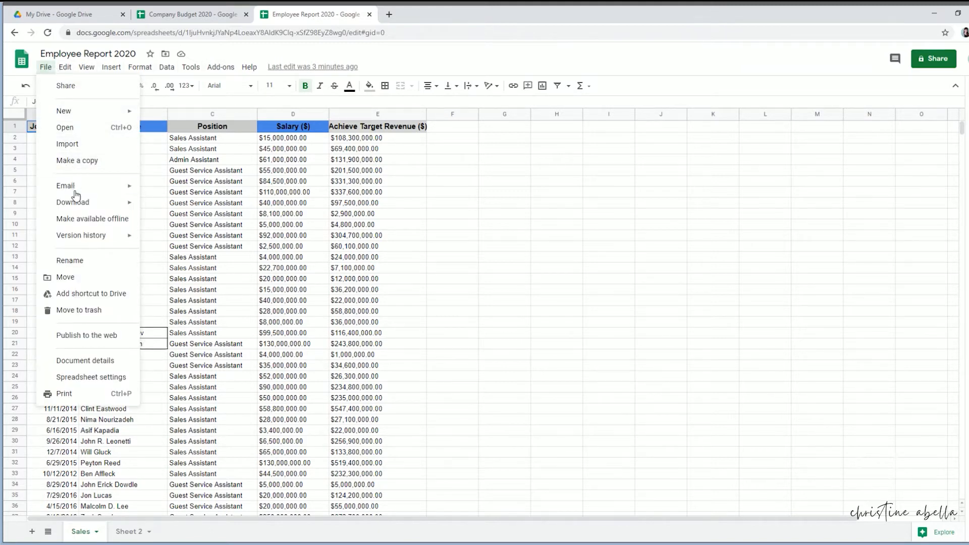
left_click(75, 277)
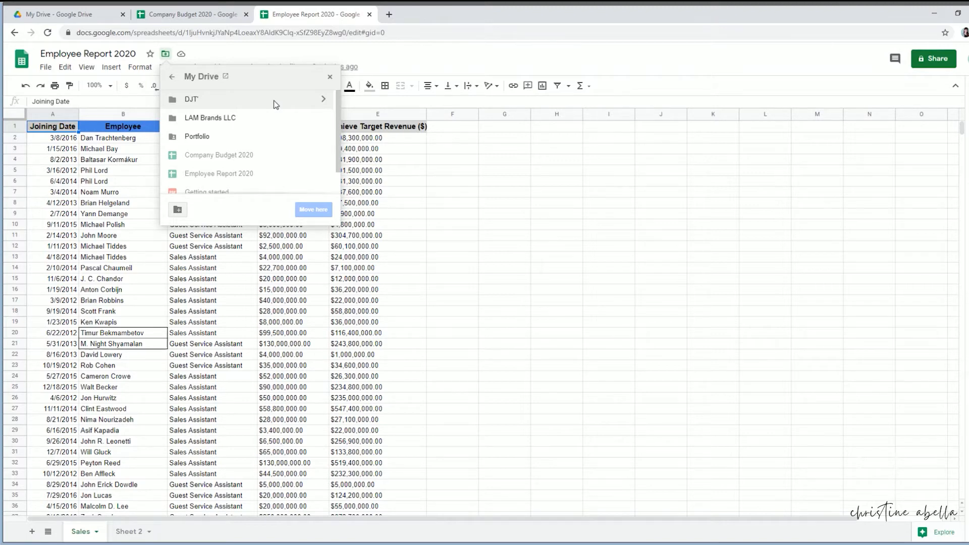
left_click(244, 102)
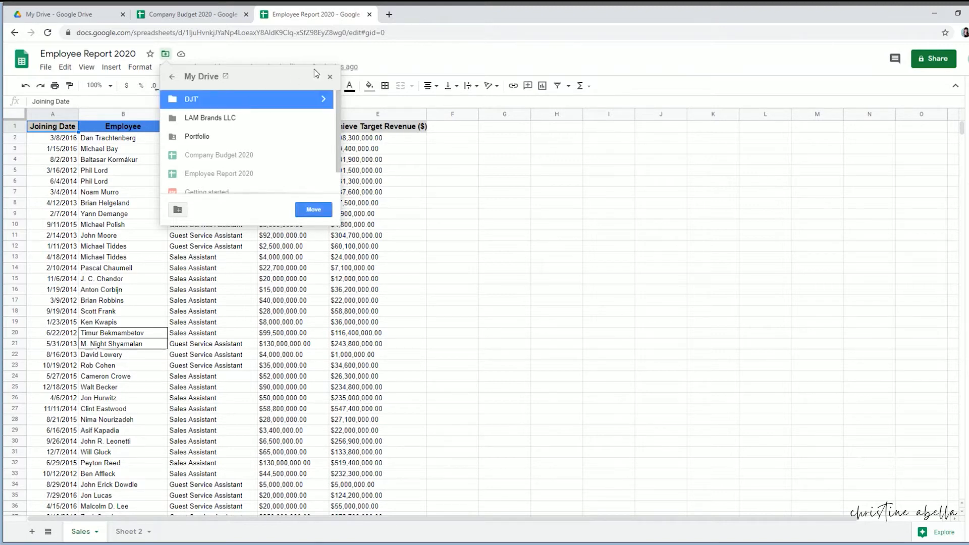
left_click(313, 210)
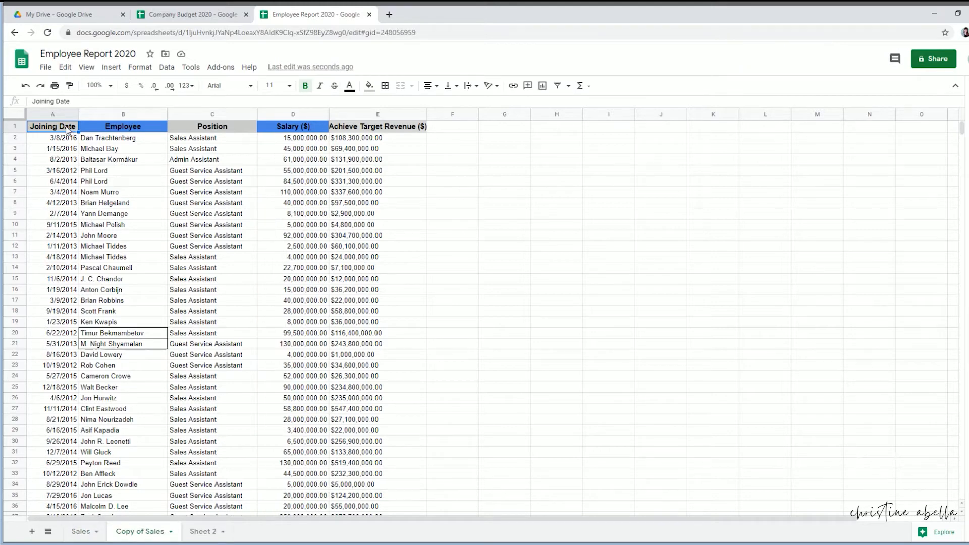
Format the Salary ($) column on the Copy of Sales sheet as plain text.
left_click(300, 115)
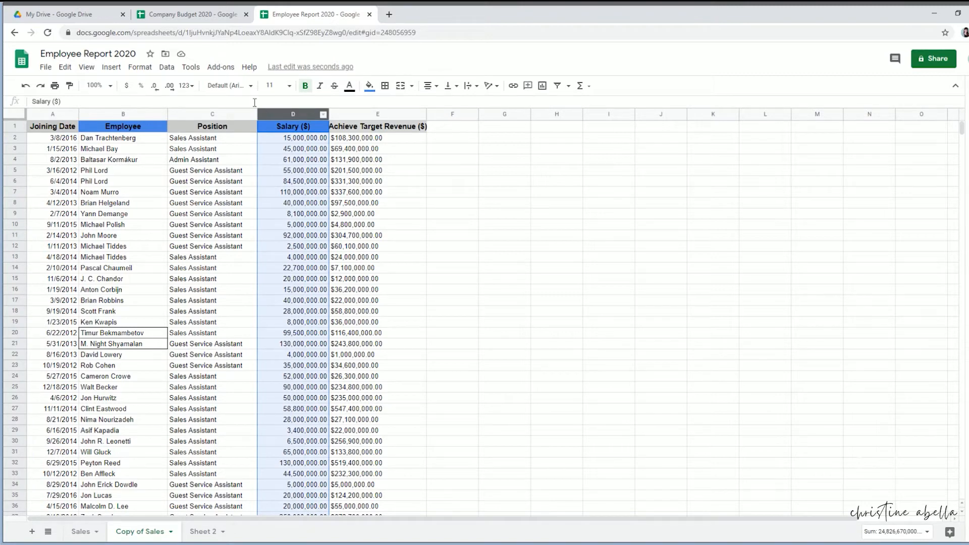
left_click(140, 67)
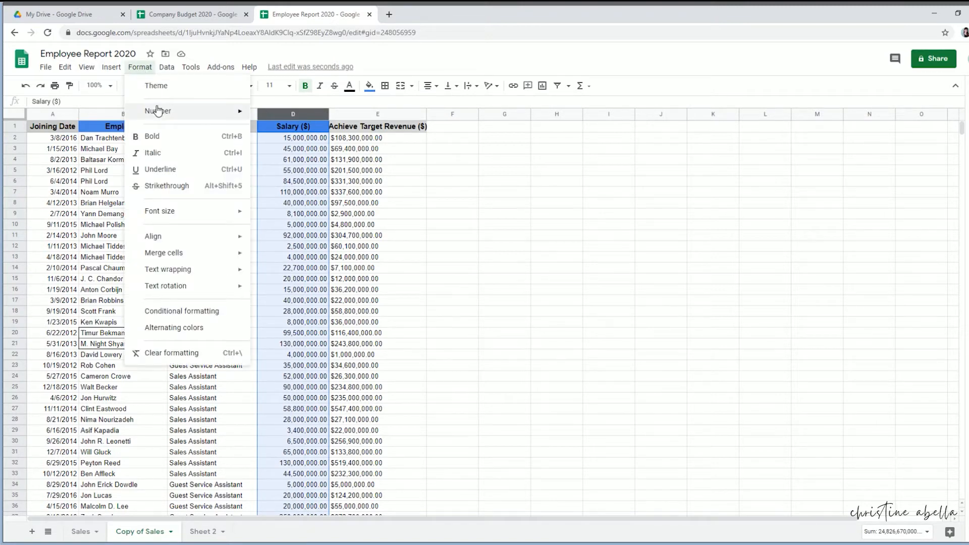
mouse_move(216, 111)
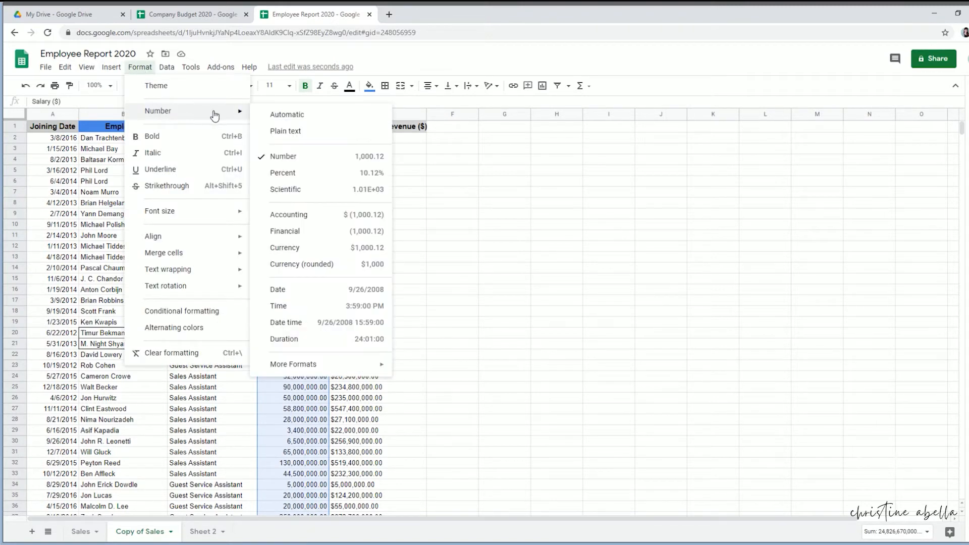
left_click(310, 133)
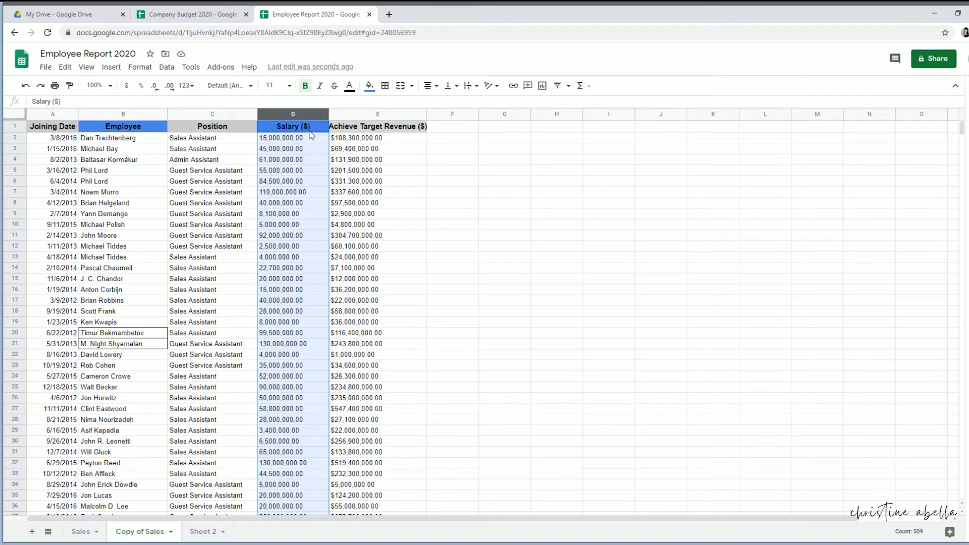
left_click(50, 114)
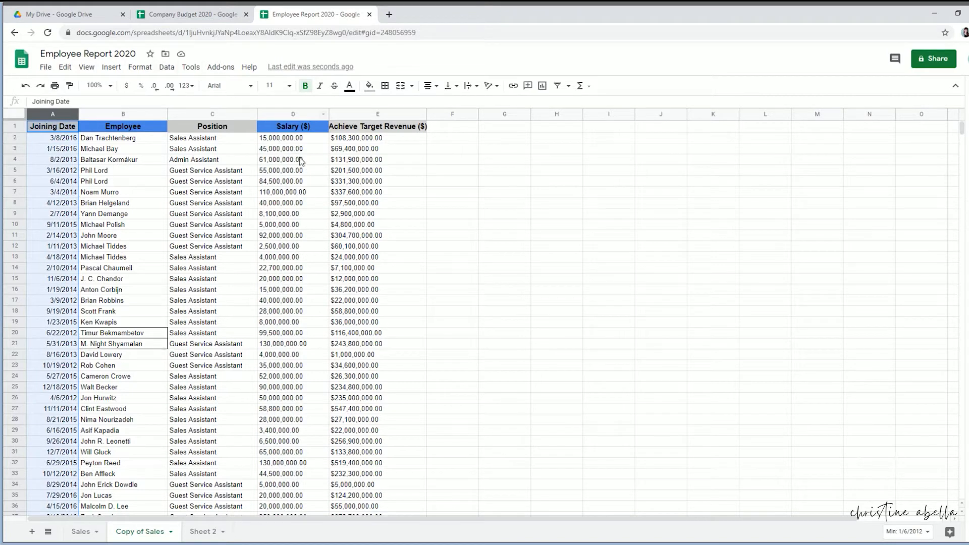
left_click(314, 112)
left_click(364, 114)
left_click(290, 114)
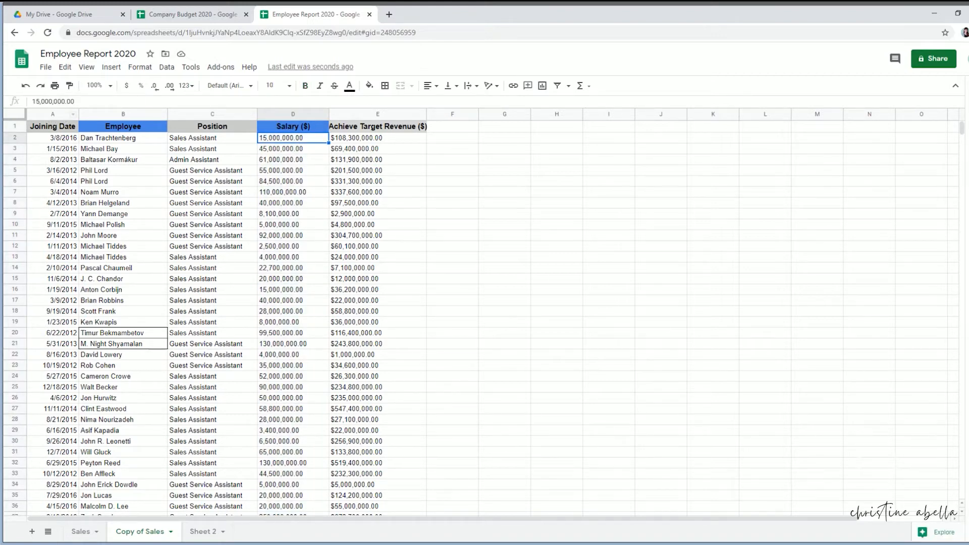
Apply the custom date format 1930-08-05 (year-month-day with hyphens) to the Joining Date column.
left_click(47, 115)
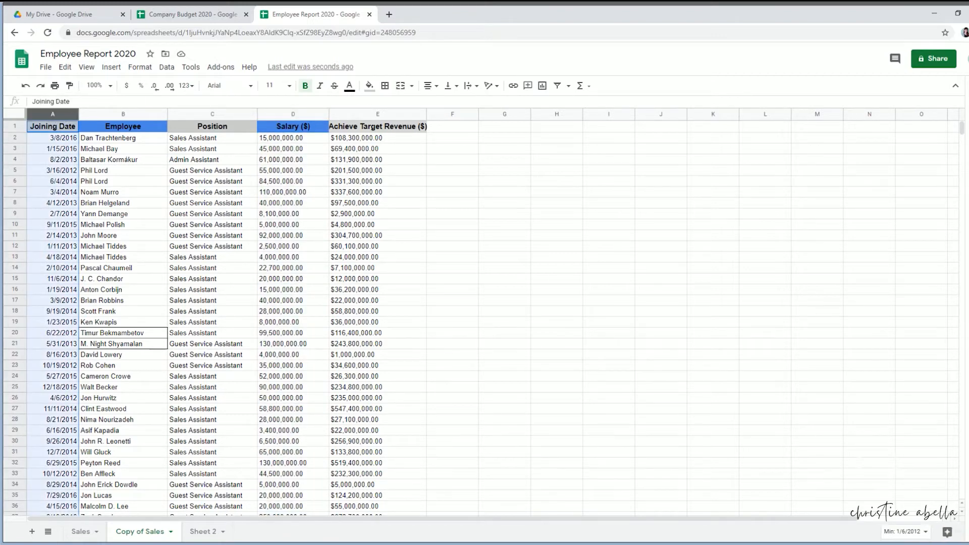
left_click(139, 67)
mouse_move(150, 116)
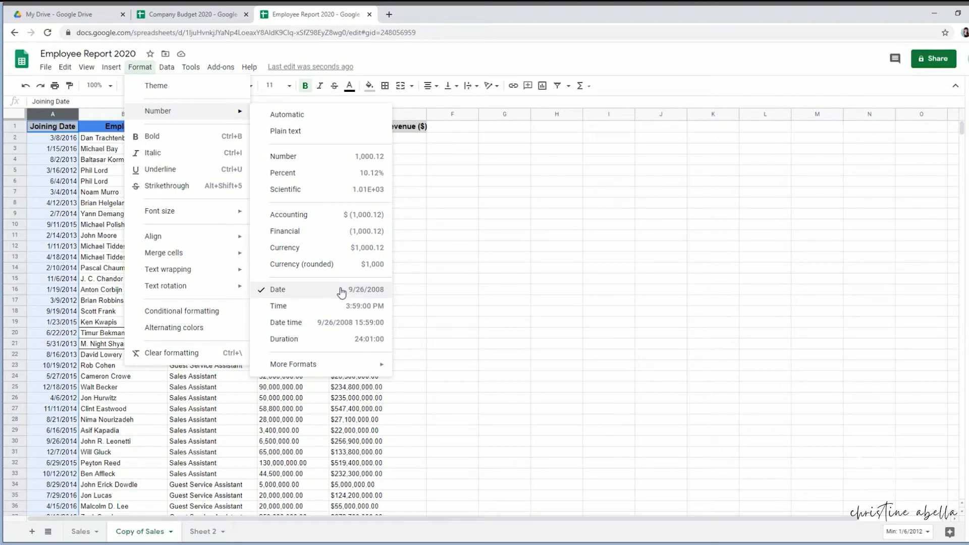
mouse_move(371, 369)
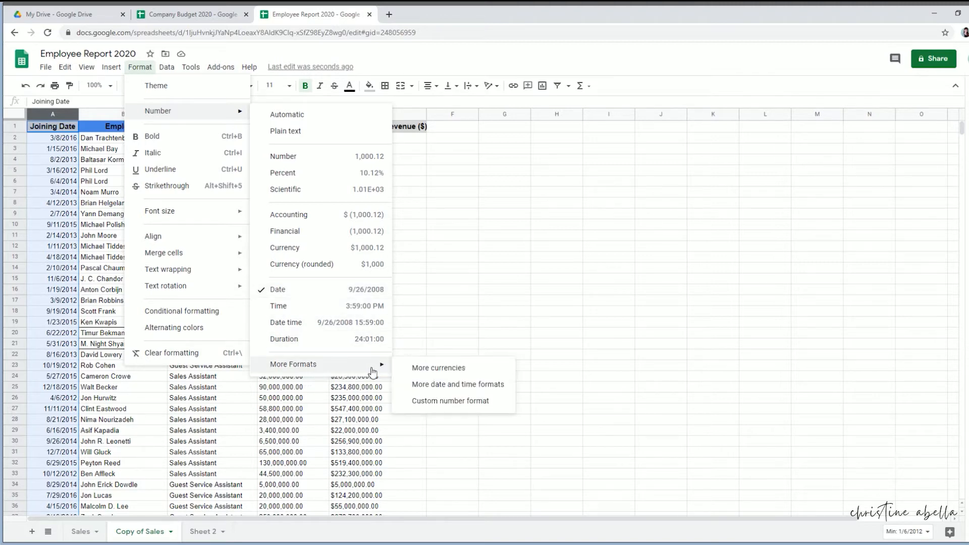
left_click(435, 384)
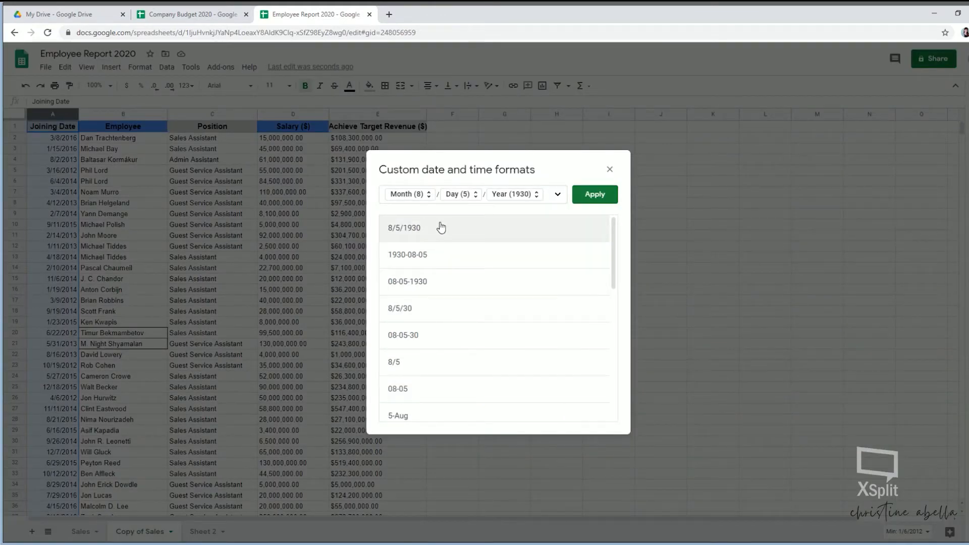
scroll(442, 386, "down", 5)
scroll(447, 421, "down", 3)
scroll(452, 417, "up", 4)
scroll(452, 414, "up", 3)
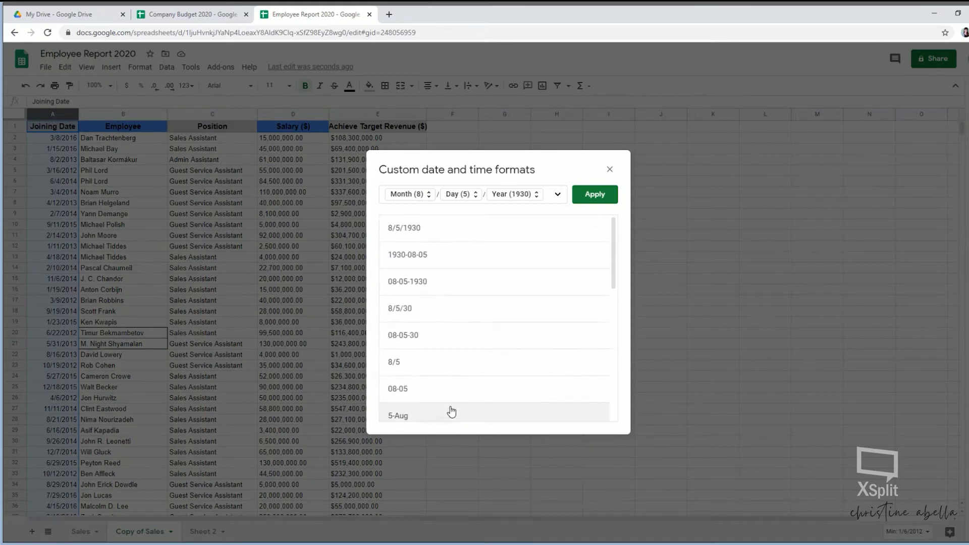
left_click(393, 260)
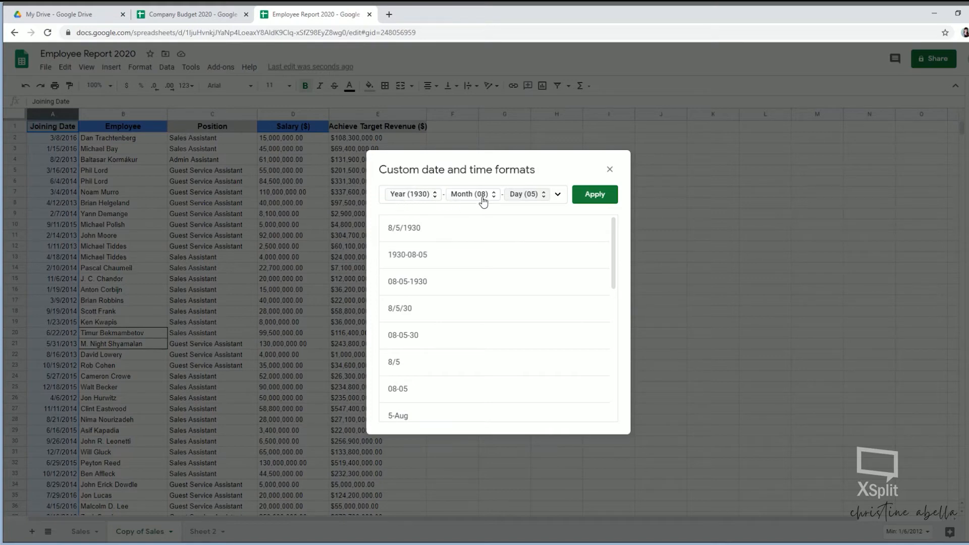
left_click(597, 195)
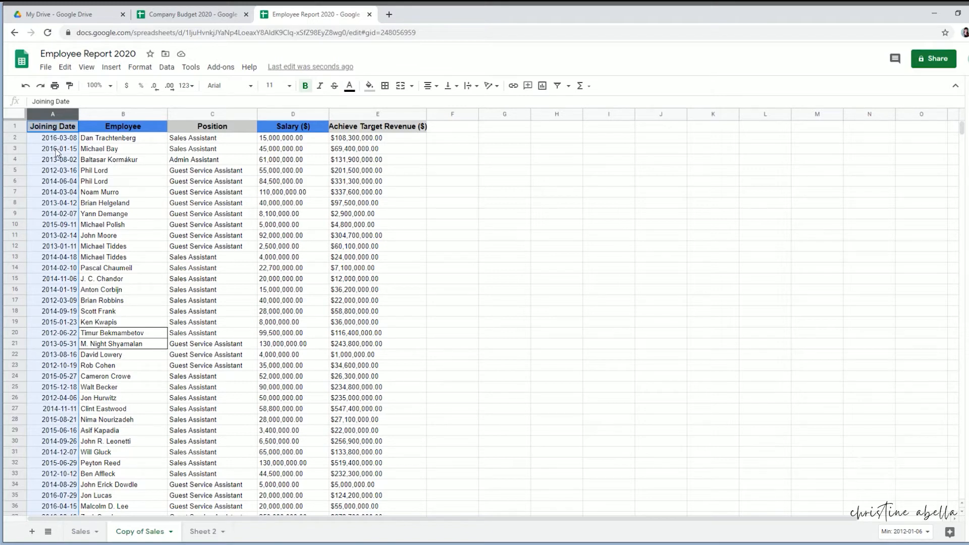
Format the Salary ($) column as Currency with two decimals ($1,000.12).
left_click(321, 115)
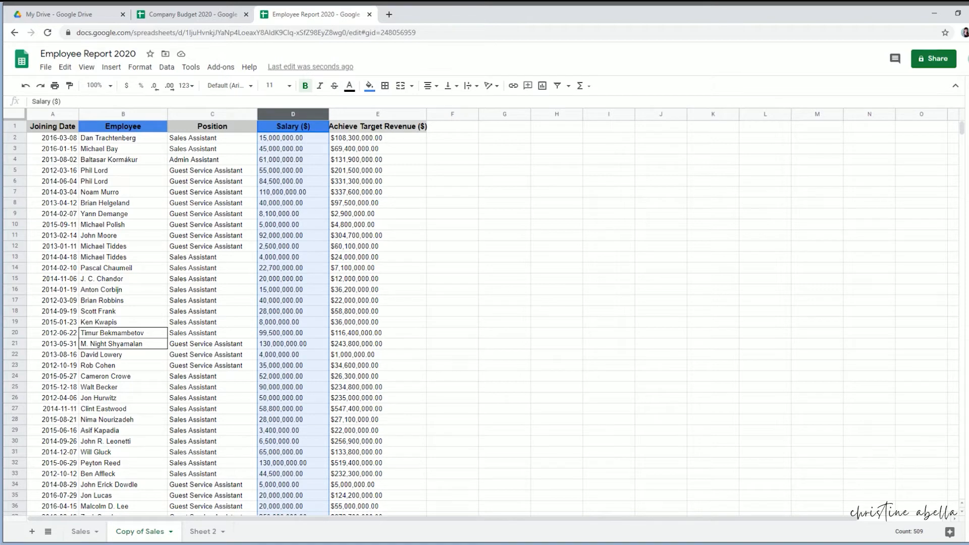
left_click(134, 71)
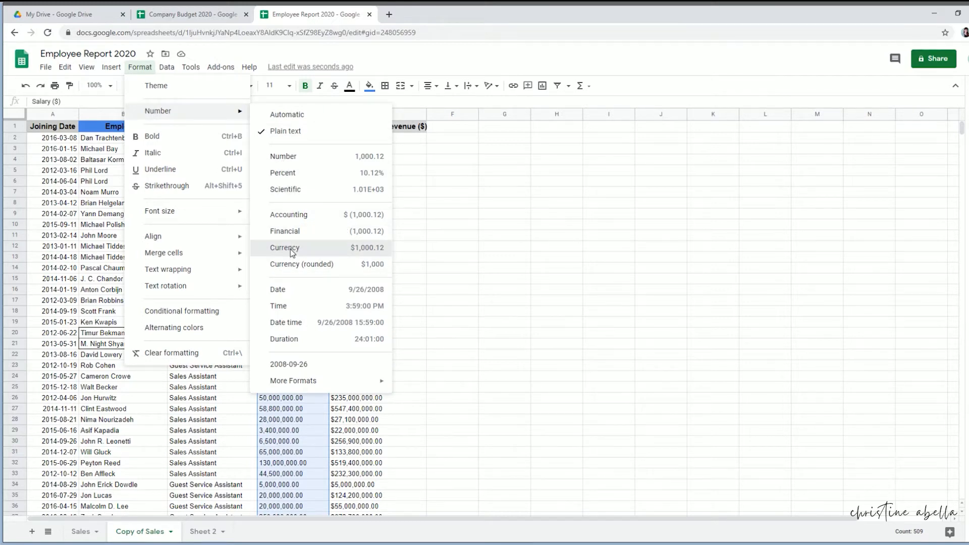
left_click(291, 248)
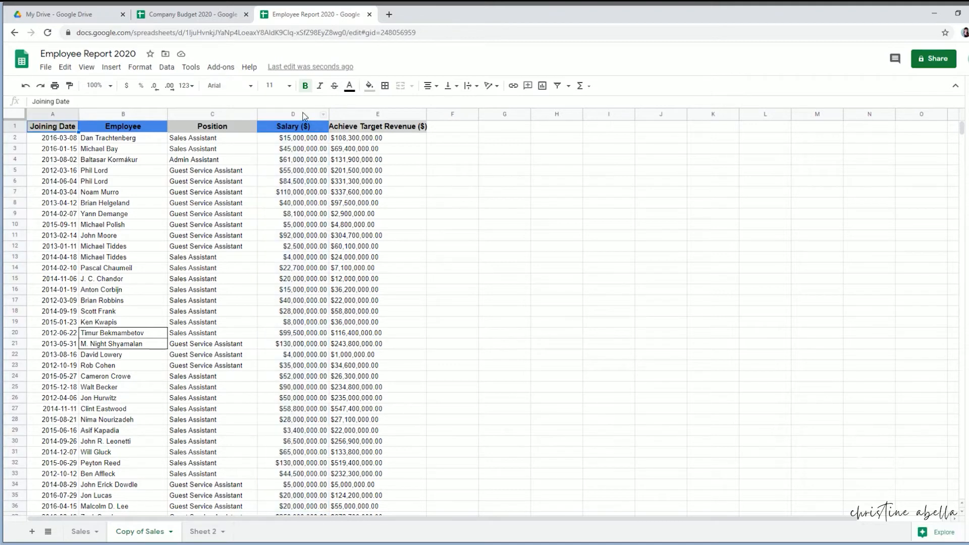
Format the Salary ($) column as Currency (rounded) and undo that format change.
left_click(305, 116)
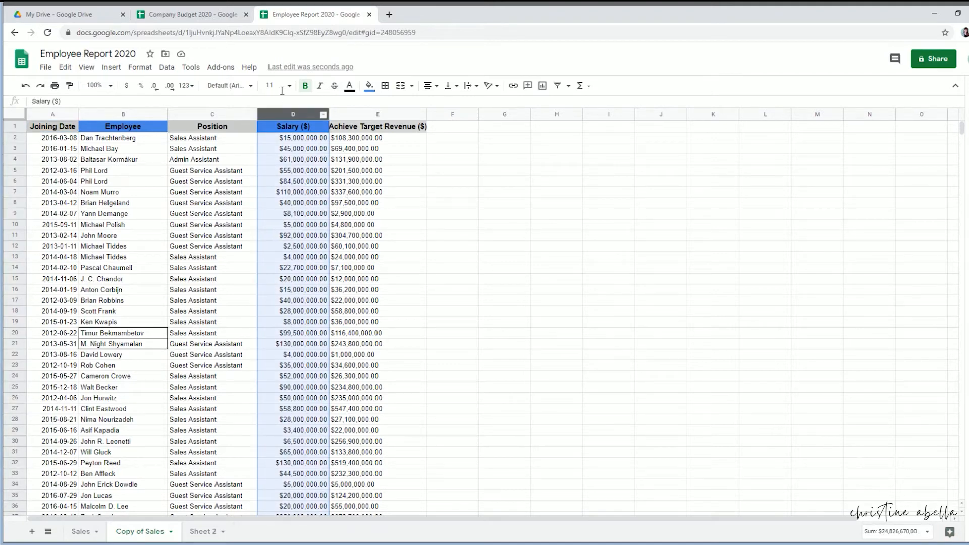
left_click(193, 88)
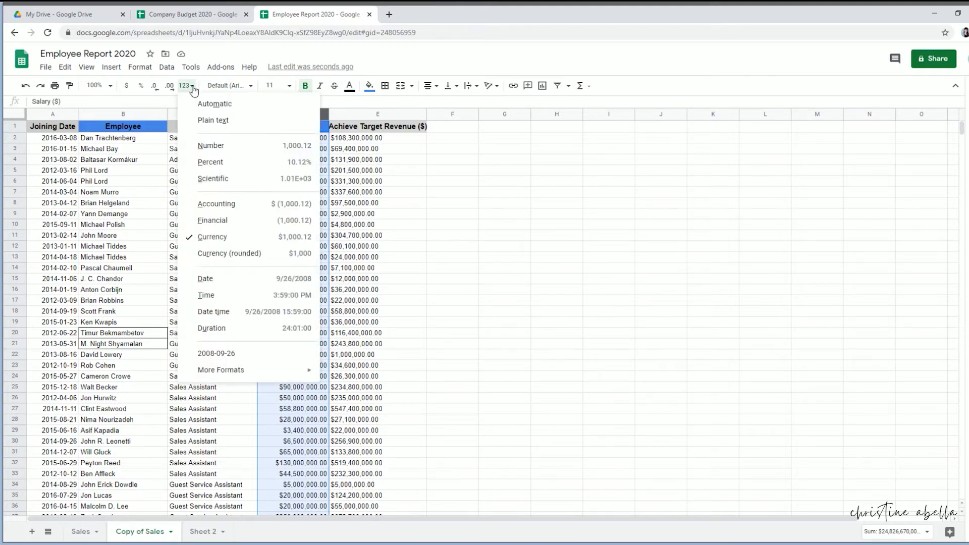
left_click(215, 257)
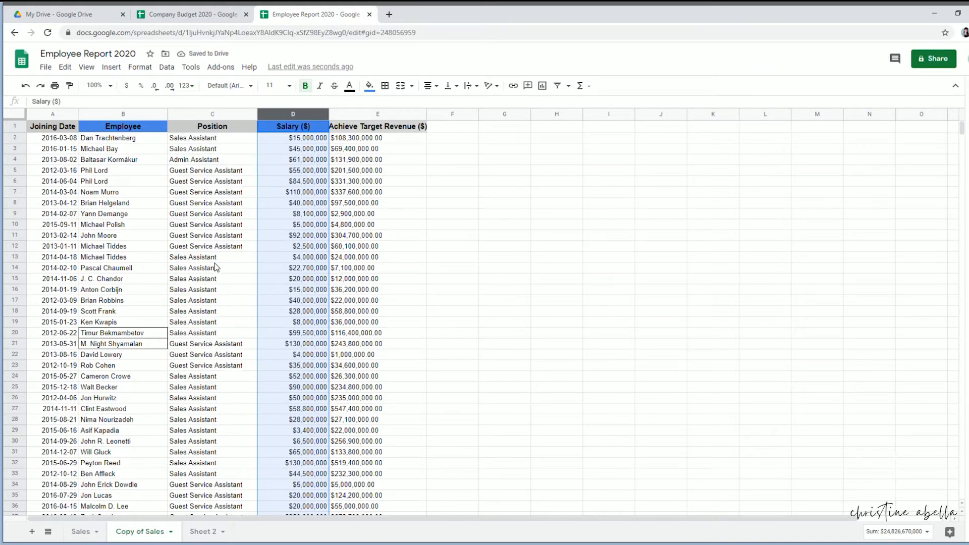
key("ctrl+z")
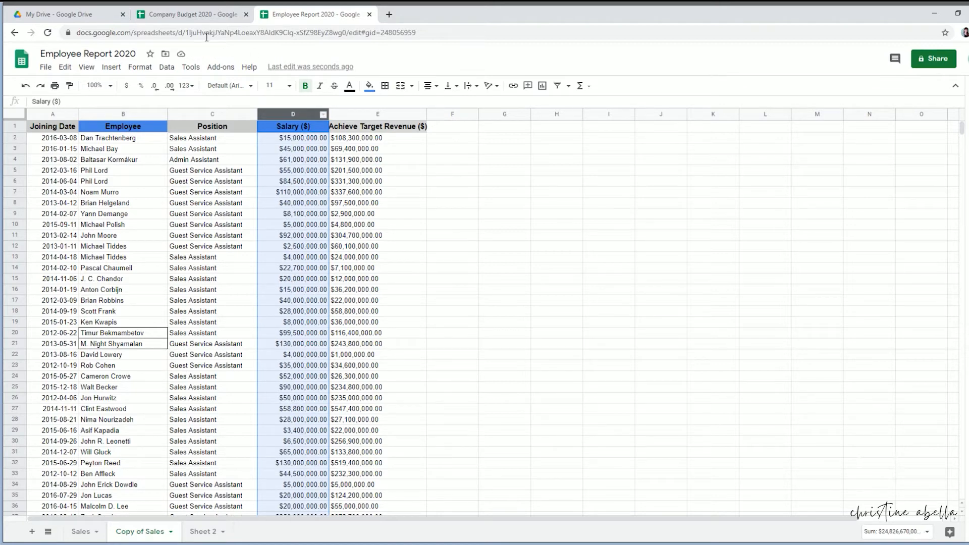
Remove both decimal places from the amounts in the Salary ($) column.
left_click(155, 89)
left_click(155, 89)
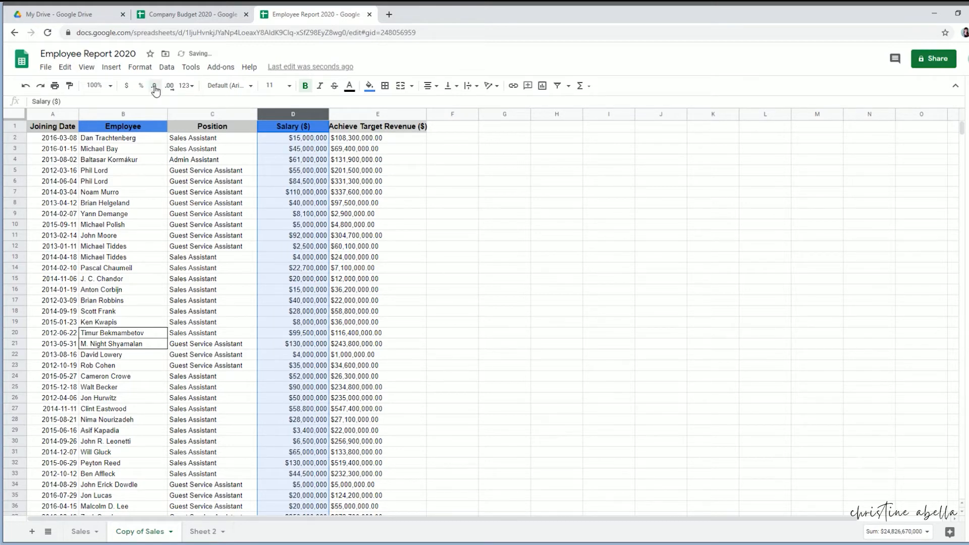
left_click(392, 269)
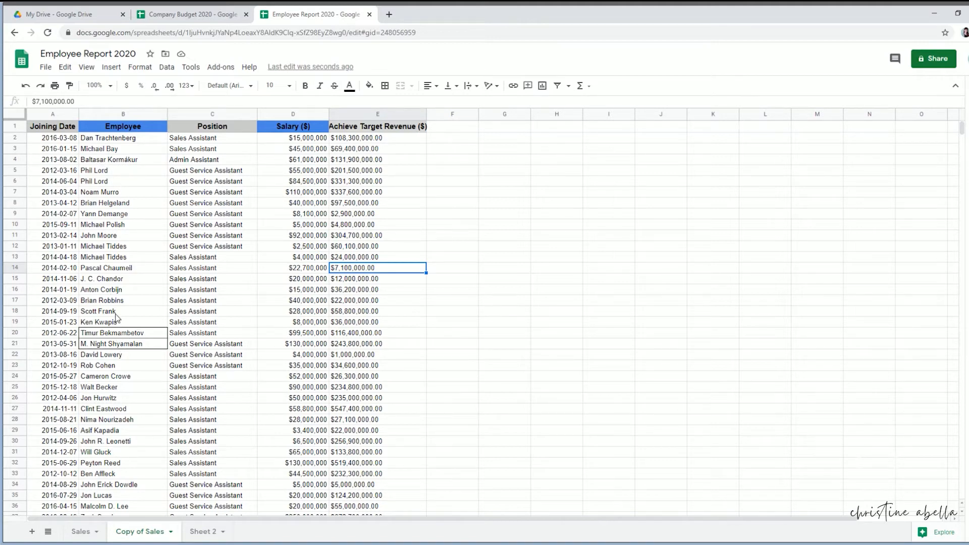
Make the employee name in cell B15 bold and italic.
left_click_drag(109, 279, 143, 289)
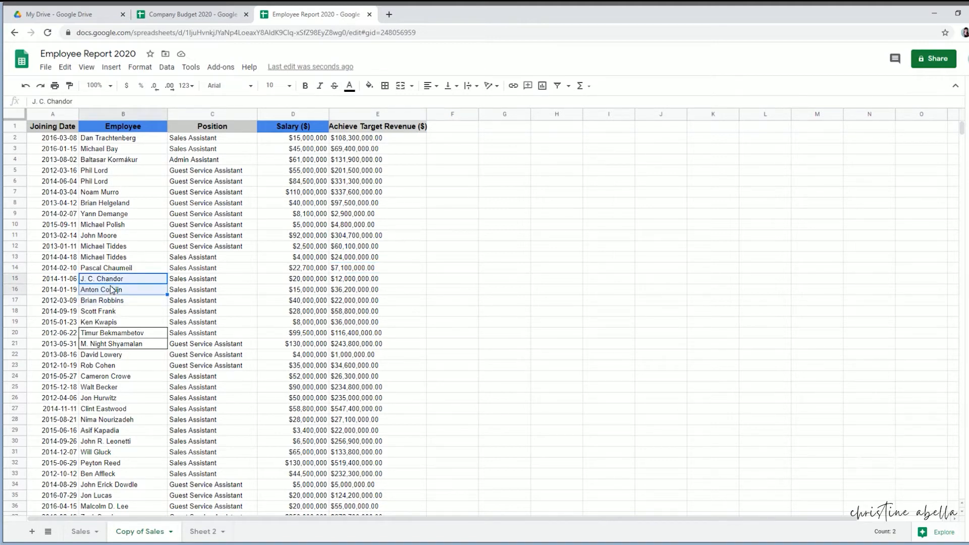
left_click(136, 293)
left_click(147, 281)
left_click(309, 87)
left_click(321, 87)
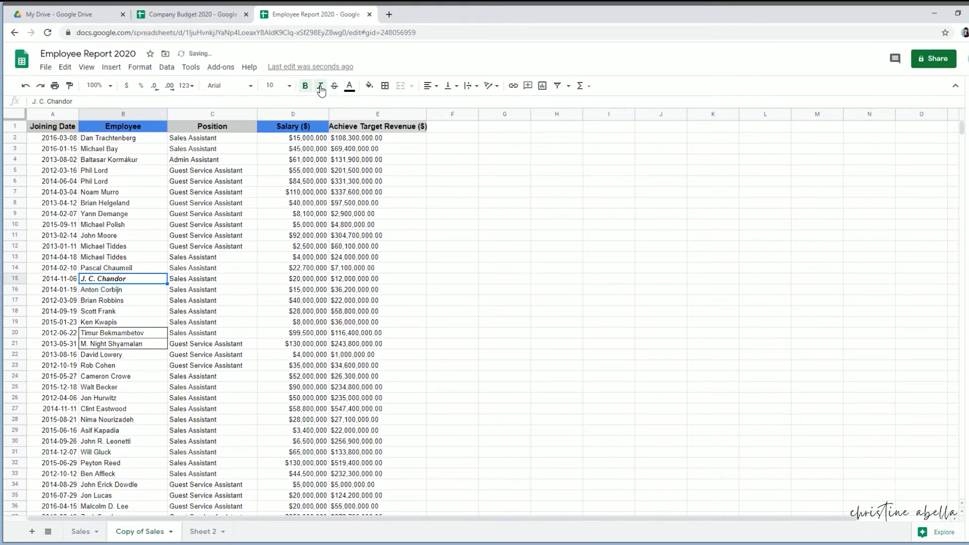
left_click(157, 357)
left_click(112, 283)
left_click(151, 311)
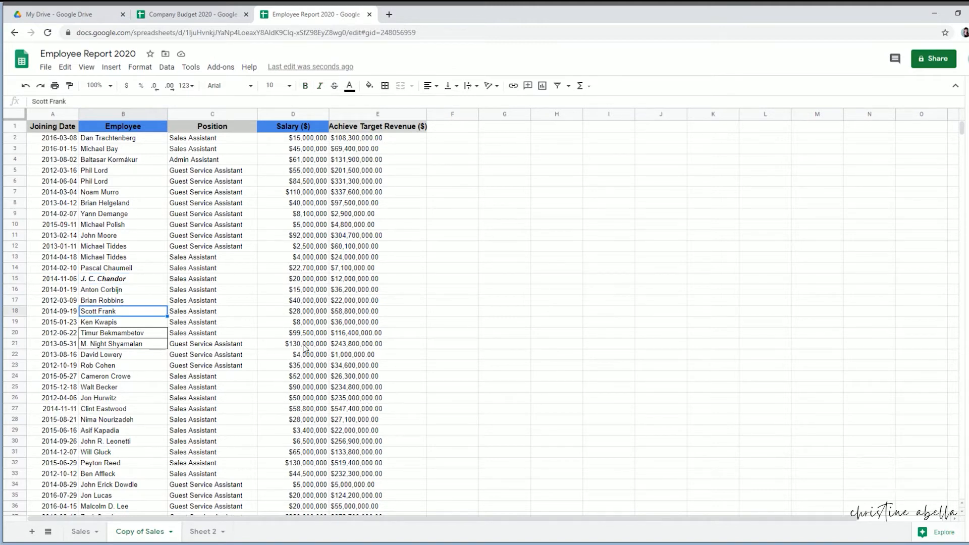
Clear the formatting from the employee name in cell B15.
left_click(117, 281)
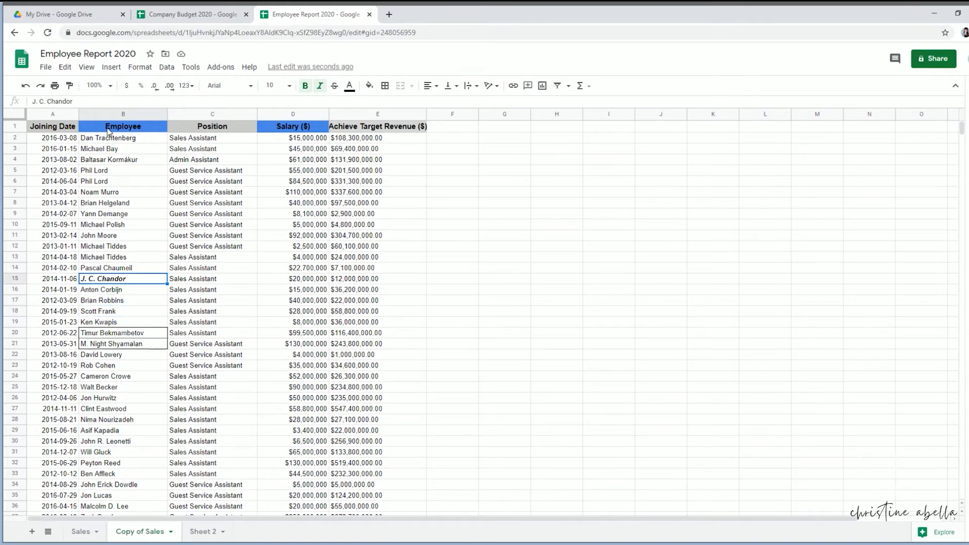
left_click(134, 68)
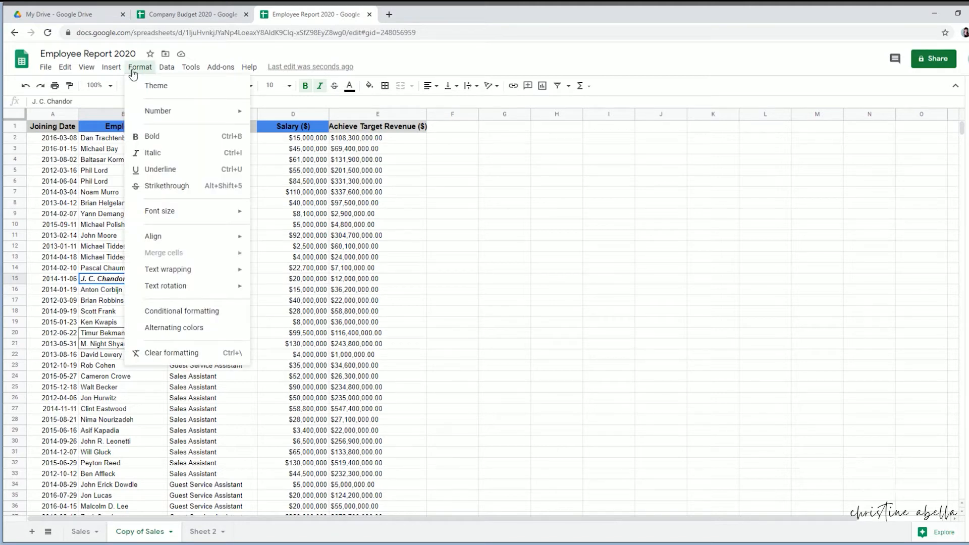
left_click(182, 357)
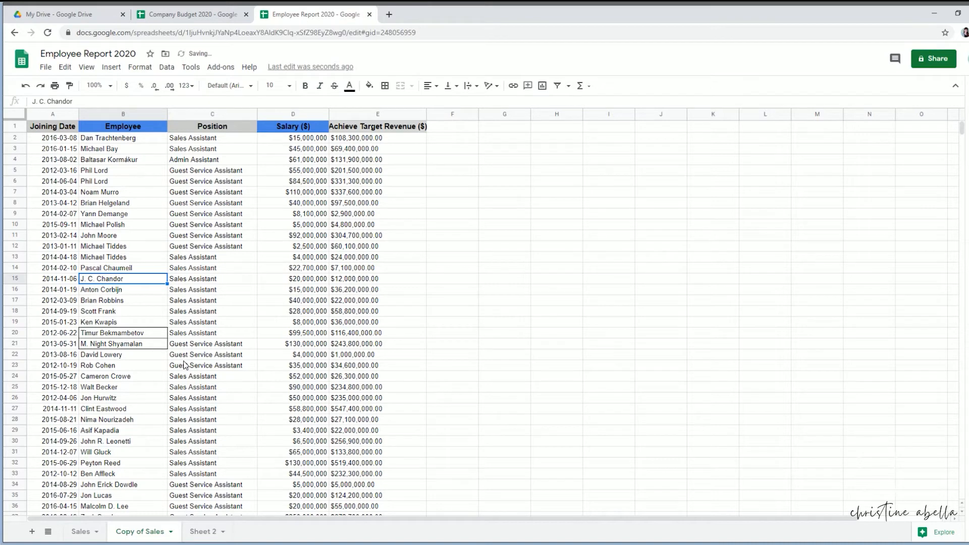
scroll(188, 324, "down", 1)
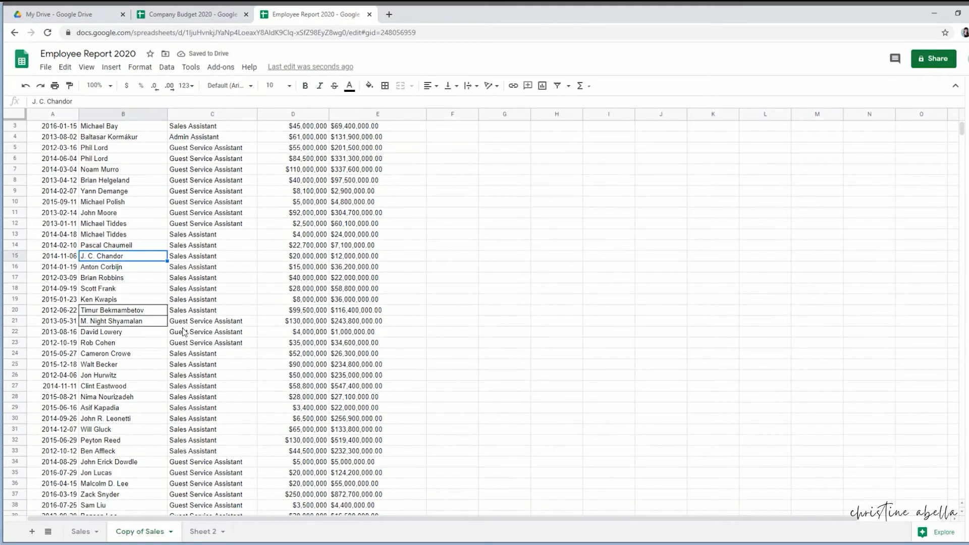
scroll(166, 367, "up", 1)
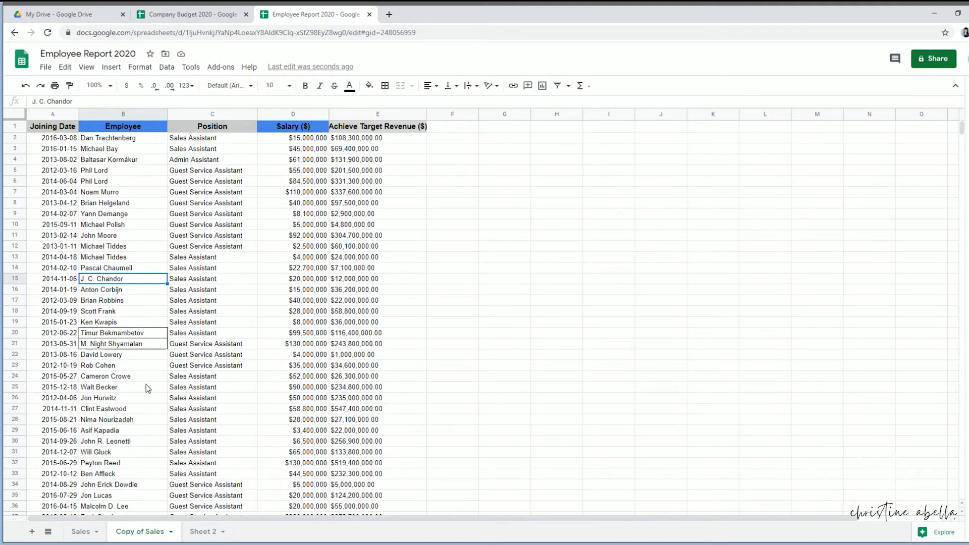
Insert one column before the Salary ($) column and undo the insertion.
left_click(52, 126)
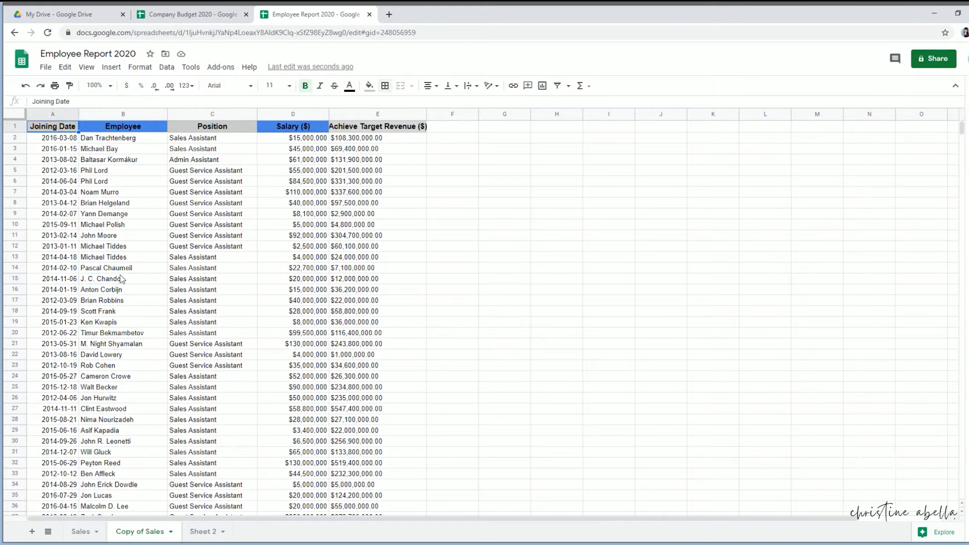
left_click(123, 138)
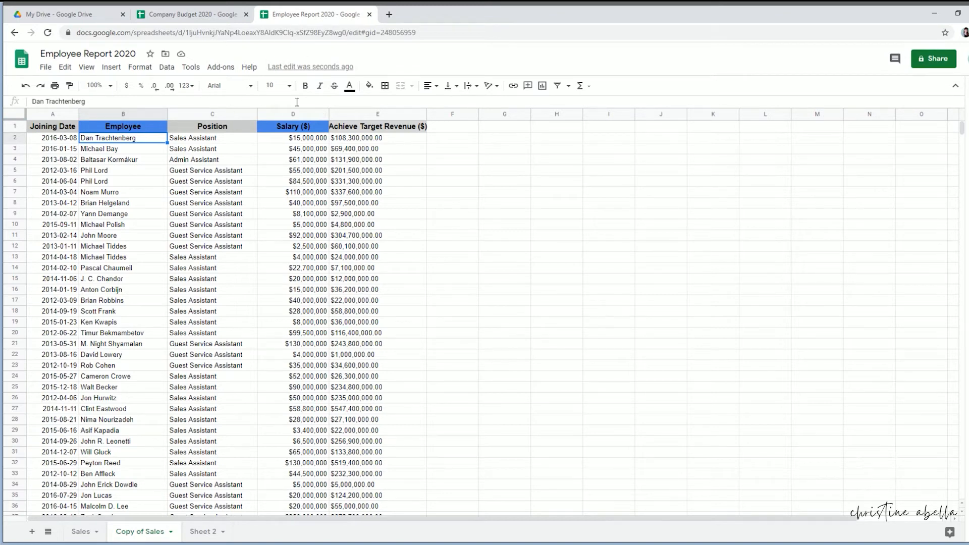
left_click(279, 114)
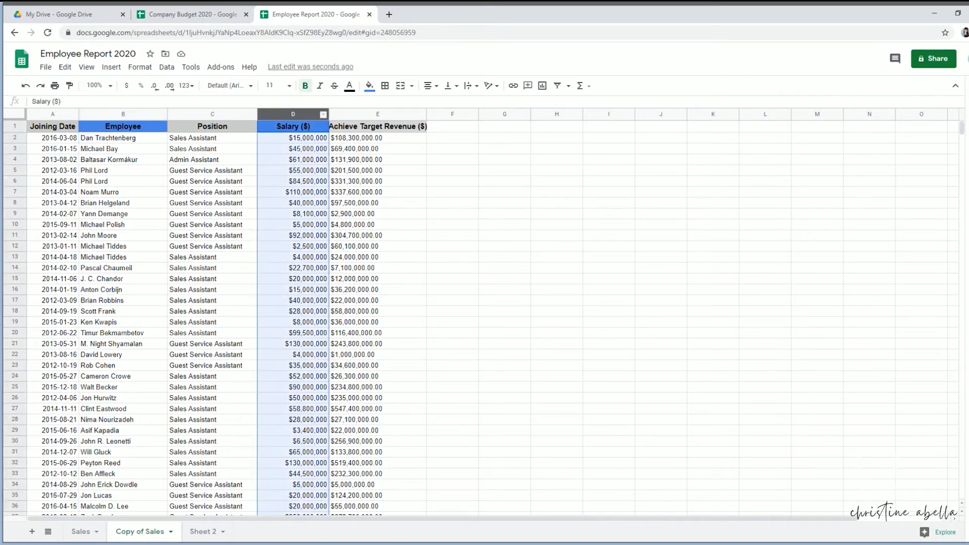
left_click(324, 117)
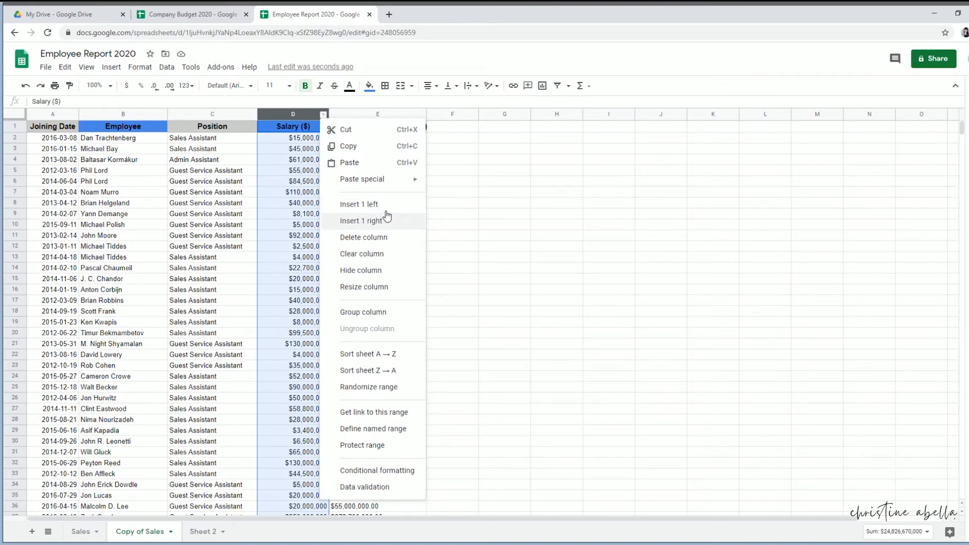
left_click(387, 215)
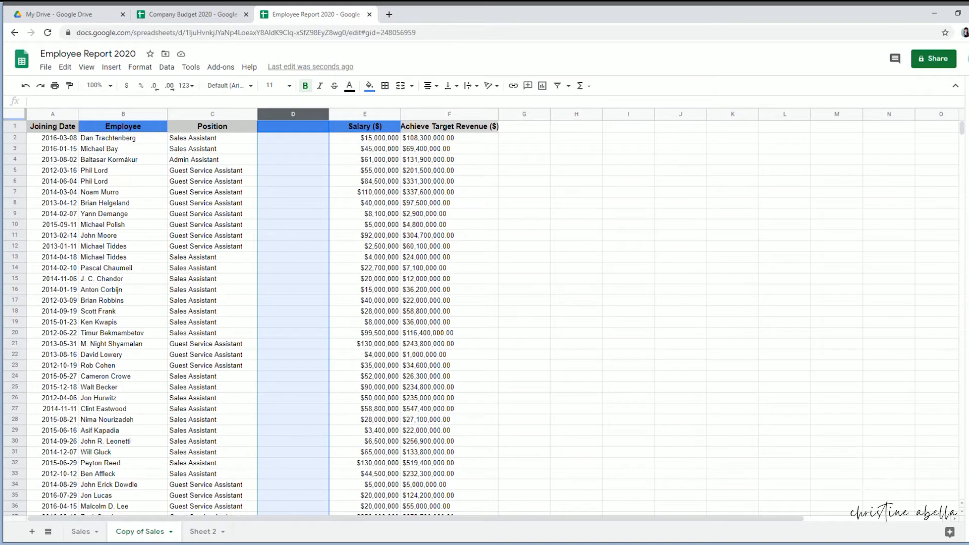
key("ctrl+z")
Insert one empty column before the Salary ($) column and three empty columns before the Position column.
left_click(111, 67)
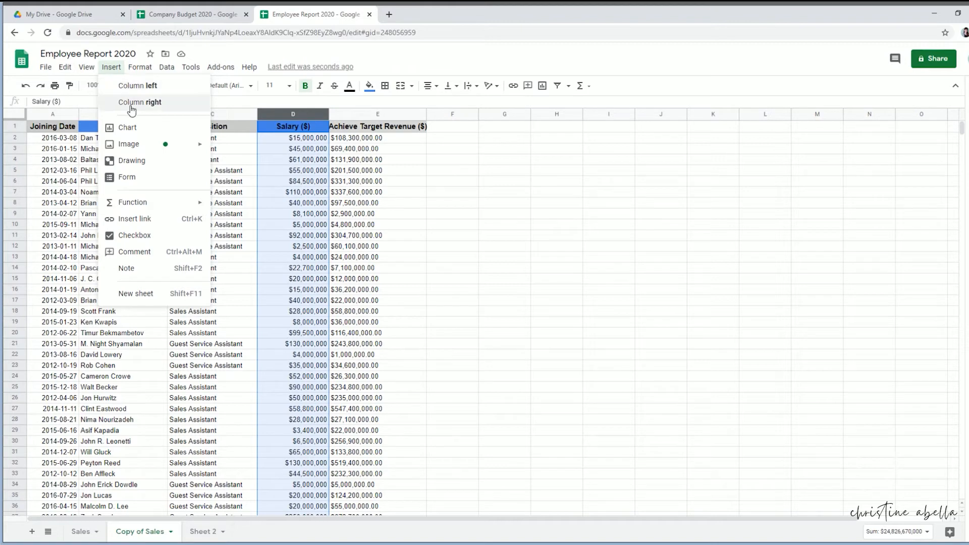
left_click(134, 89)
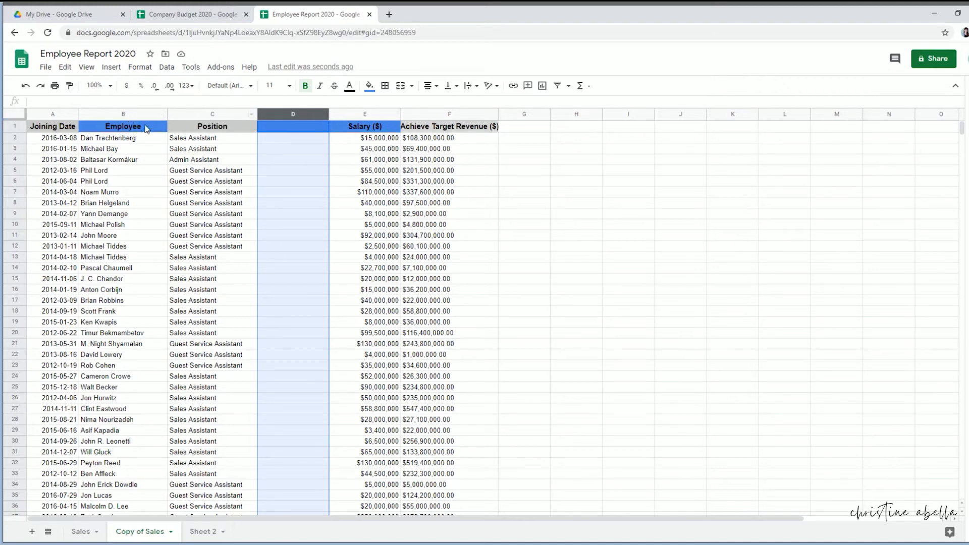
left_click_drag(184, 114, 373, 114)
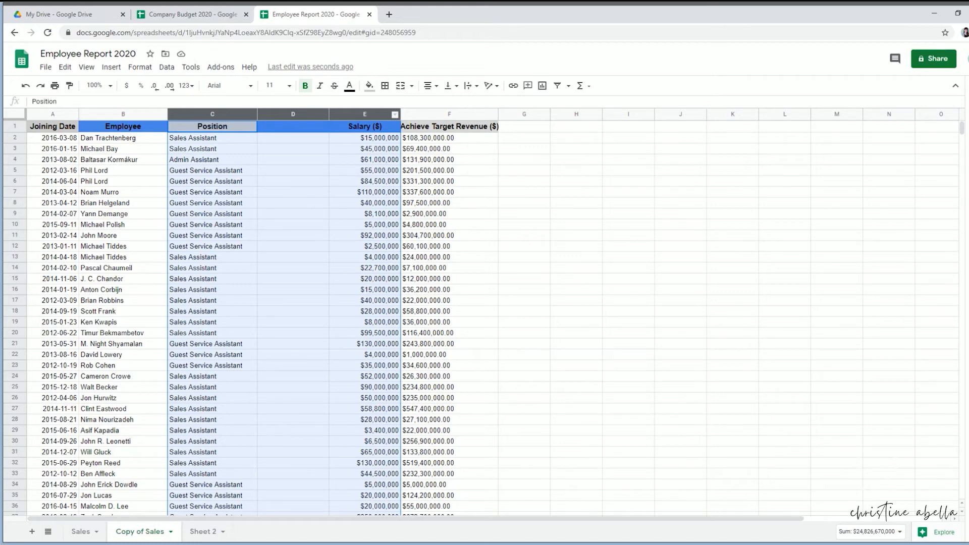
right_click(355, 116)
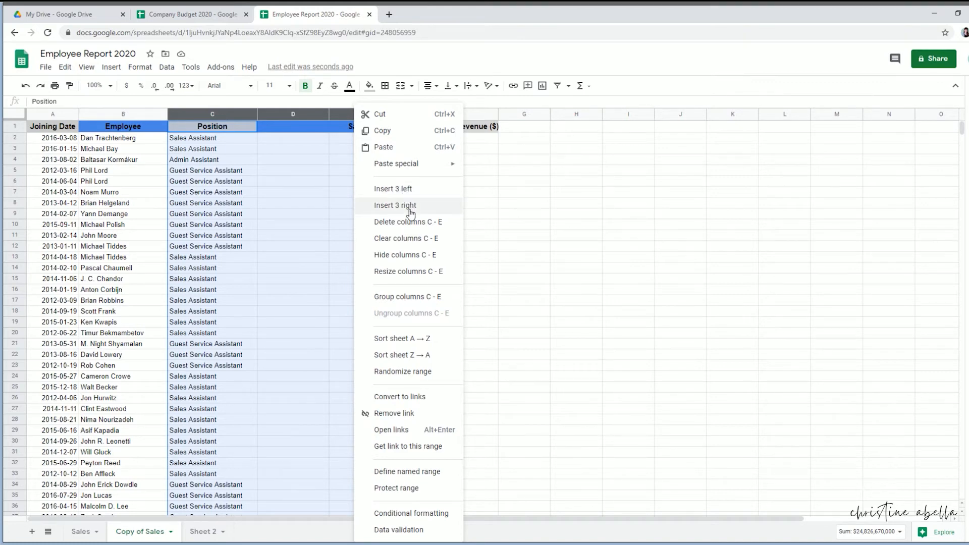
left_click(410, 190)
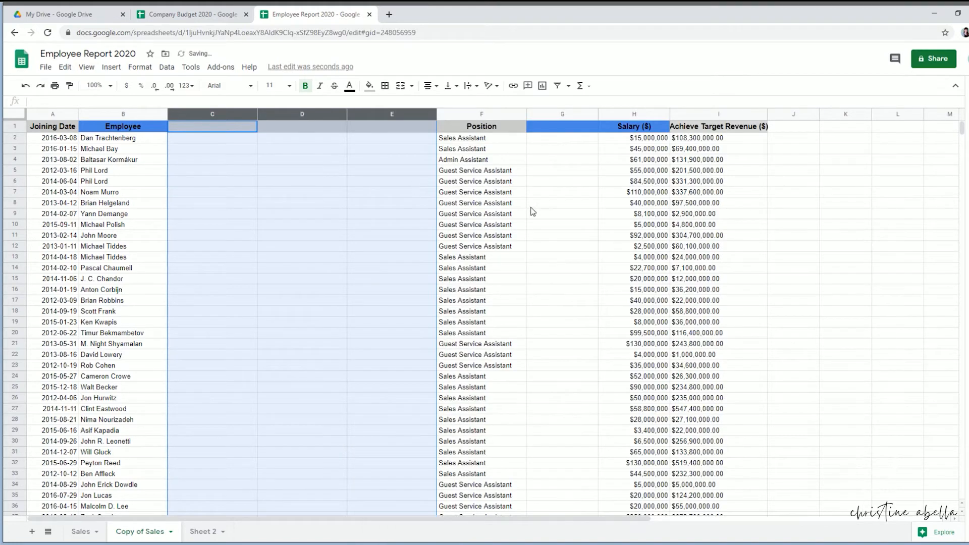
left_click(529, 225)
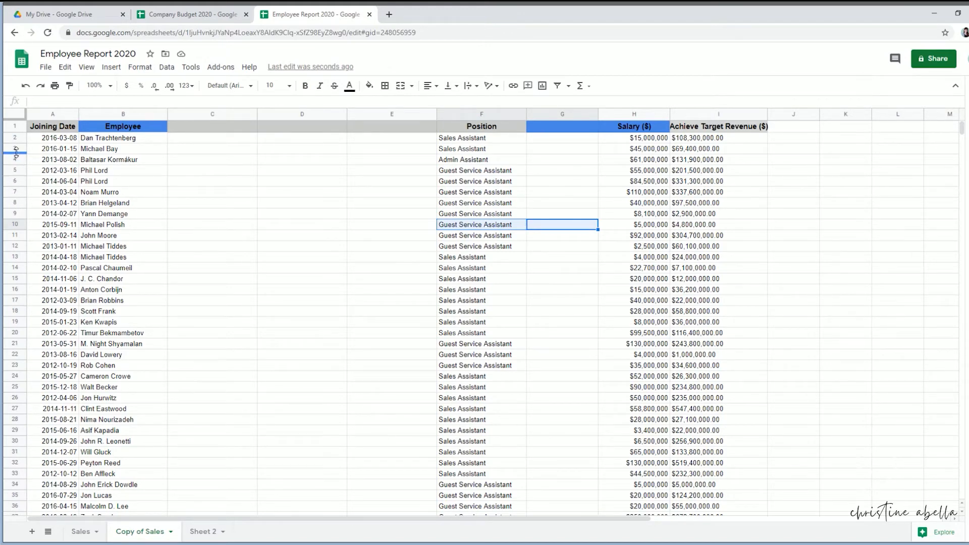
Insert three empty rows below rows 3 to 5.
left_click_drag(15, 148, 15, 171)
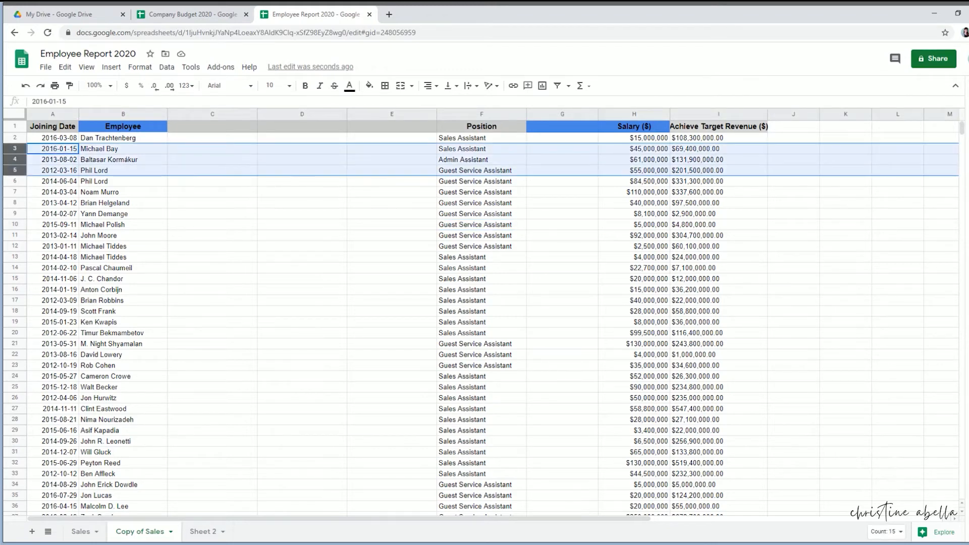
right_click(16, 171)
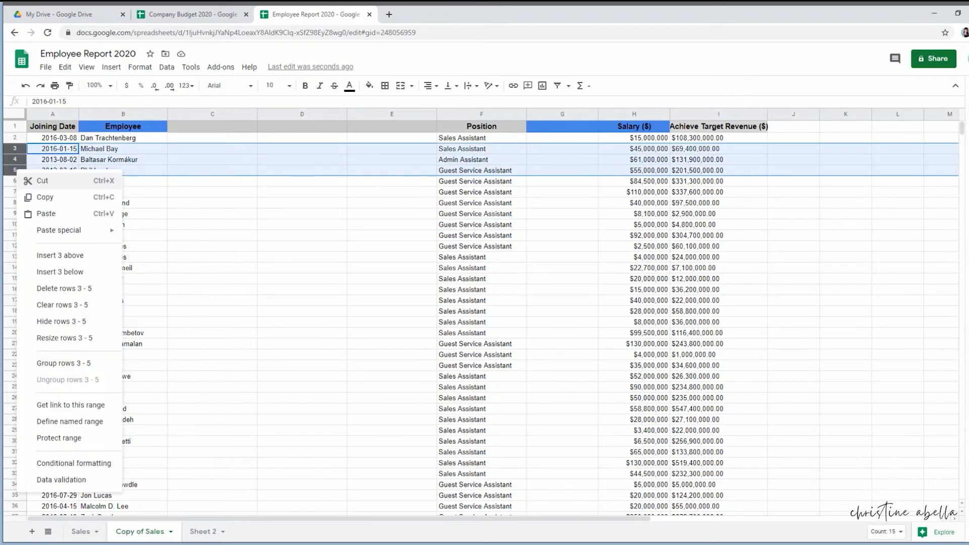
left_click(72, 273)
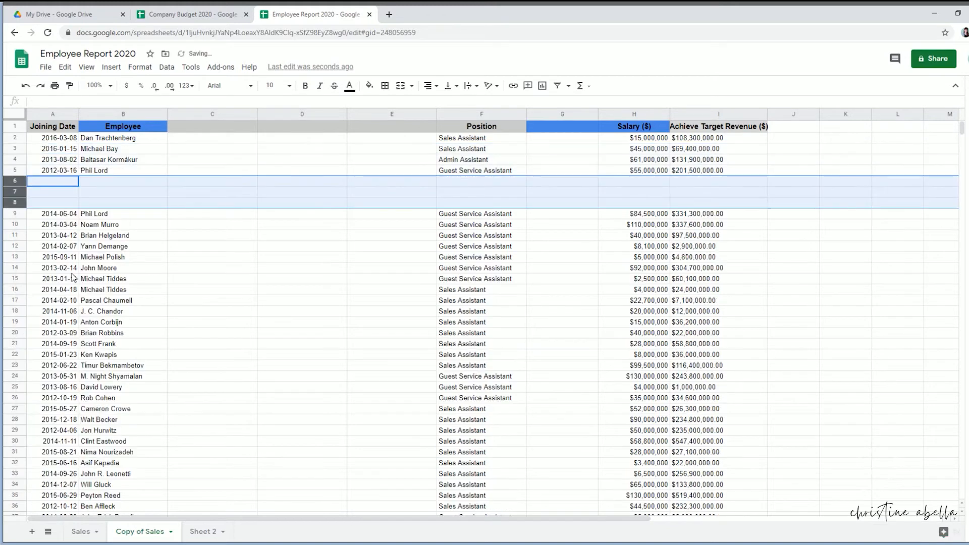
left_click(230, 281)
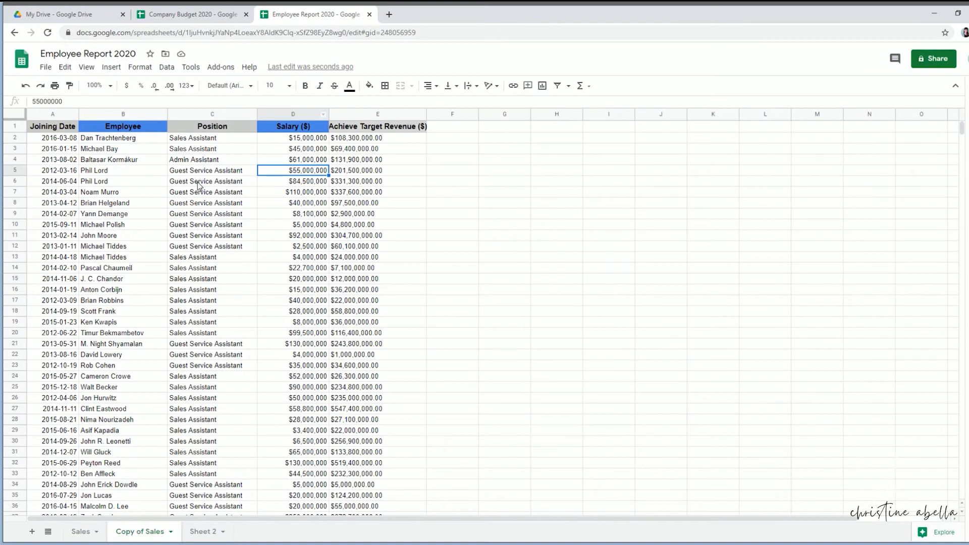
Move the Position column in front of the Employee column and move row 7 up to row 3.
scroll(427, 202, "down", 1)
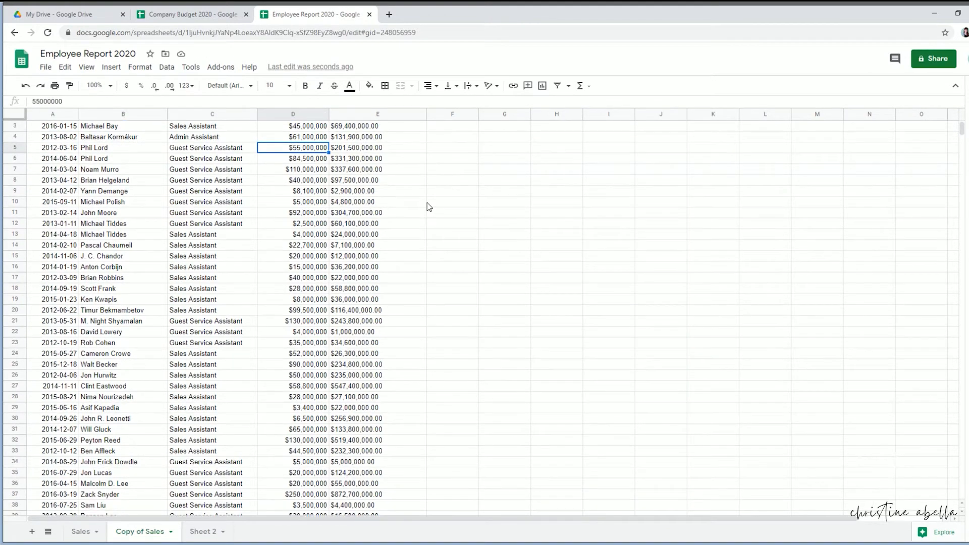
scroll(233, 249, "up", 1)
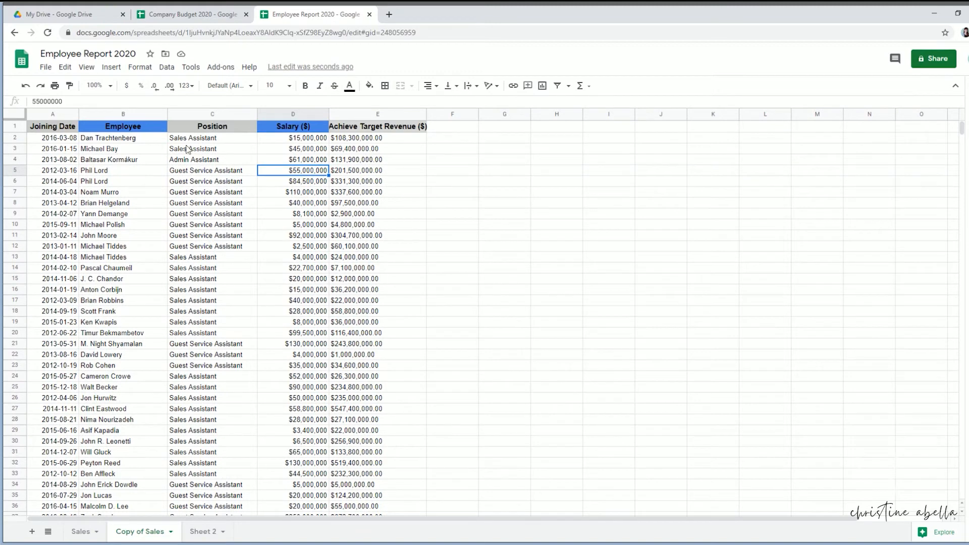
left_click(213, 114)
left_click_drag(214, 115, 86, 114)
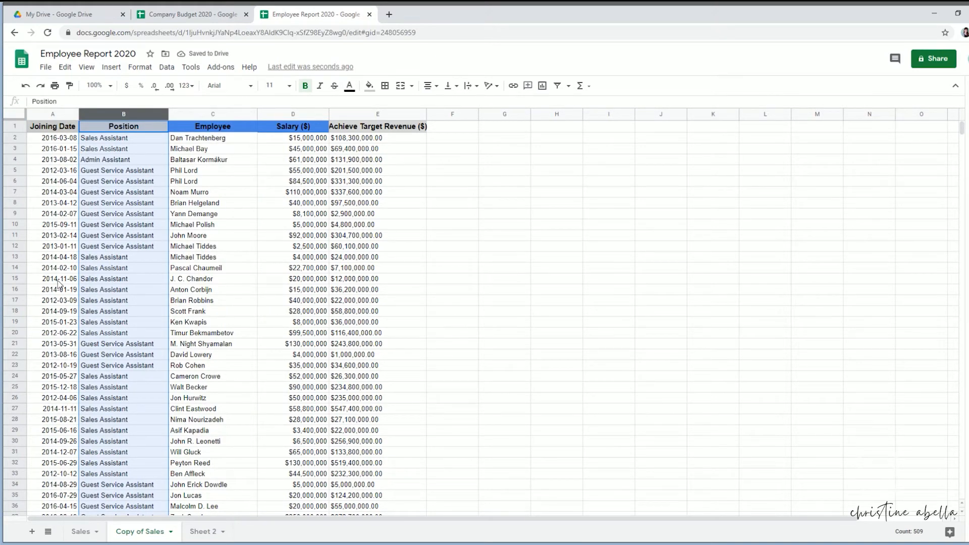
left_click(13, 194)
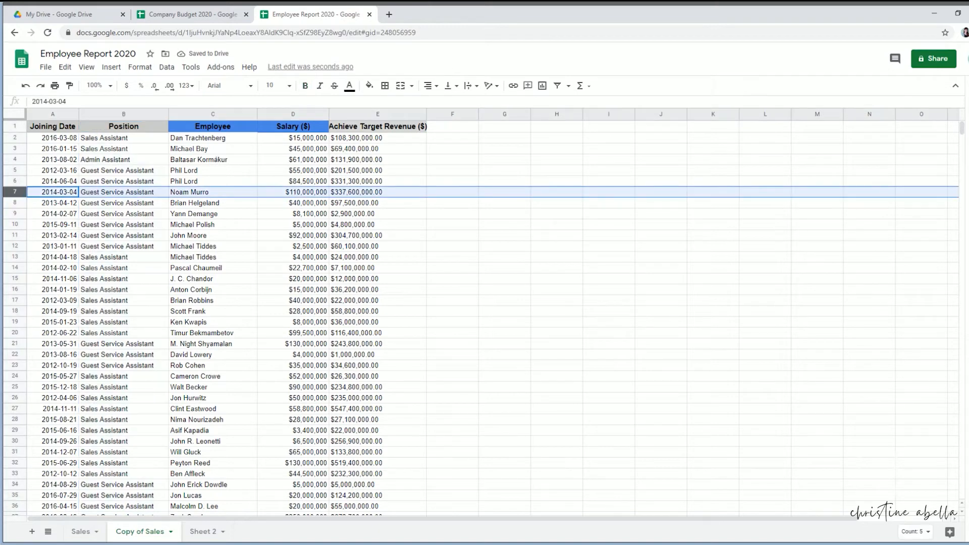
left_click_drag(13, 192, 13, 148)
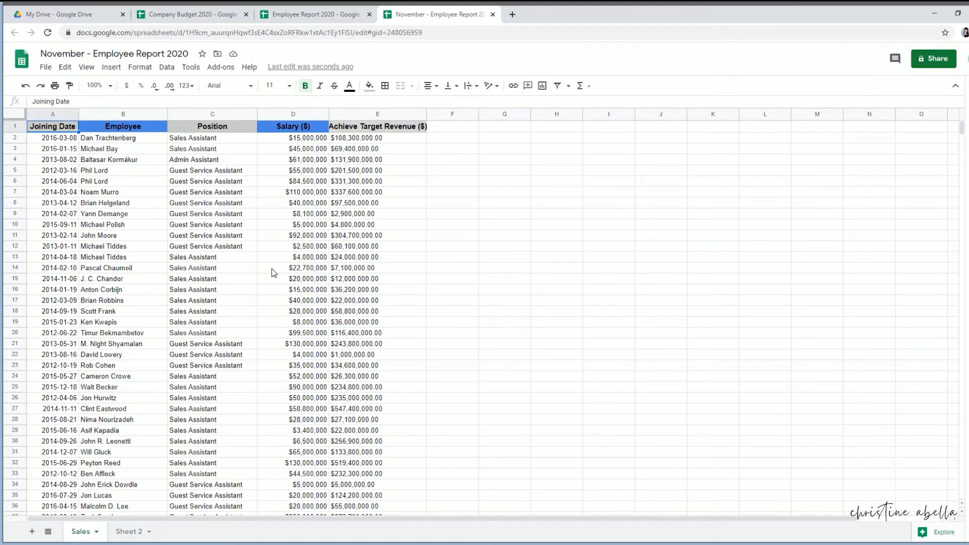
Open the print settings for the November - Employee Report 2020 spreadsheet and set the paper size to A4 (8.27" x 11.69").
left_click(46, 67)
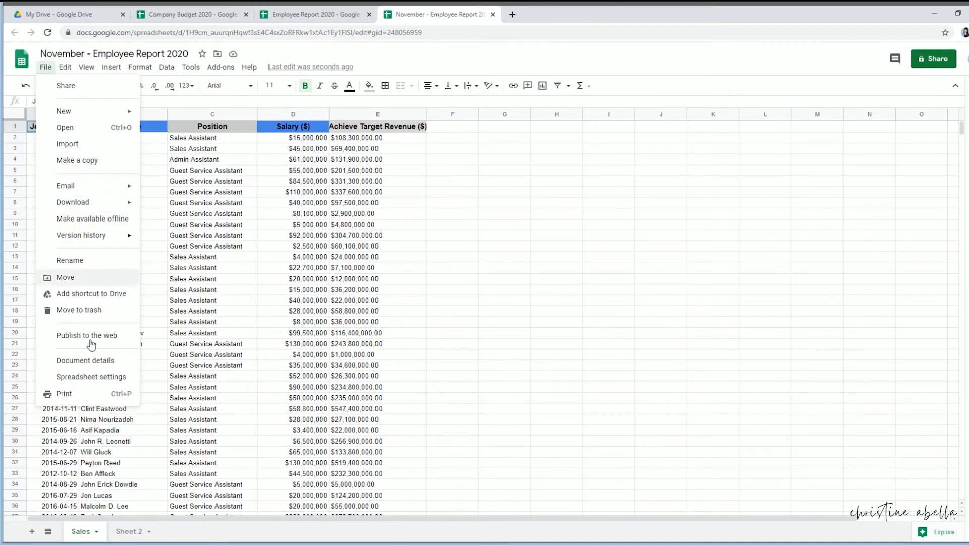
left_click(94, 395)
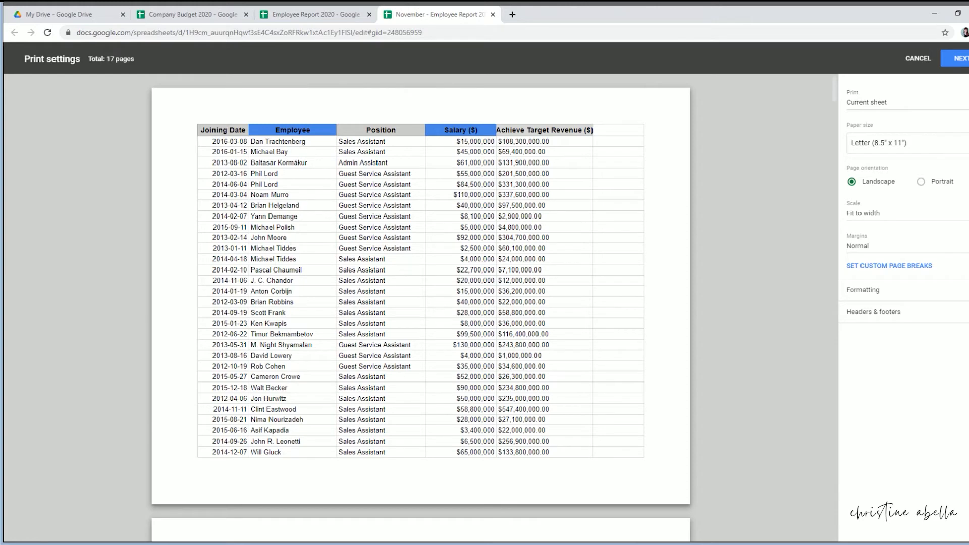
left_click(965, 103)
left_click(966, 102)
left_click(966, 143)
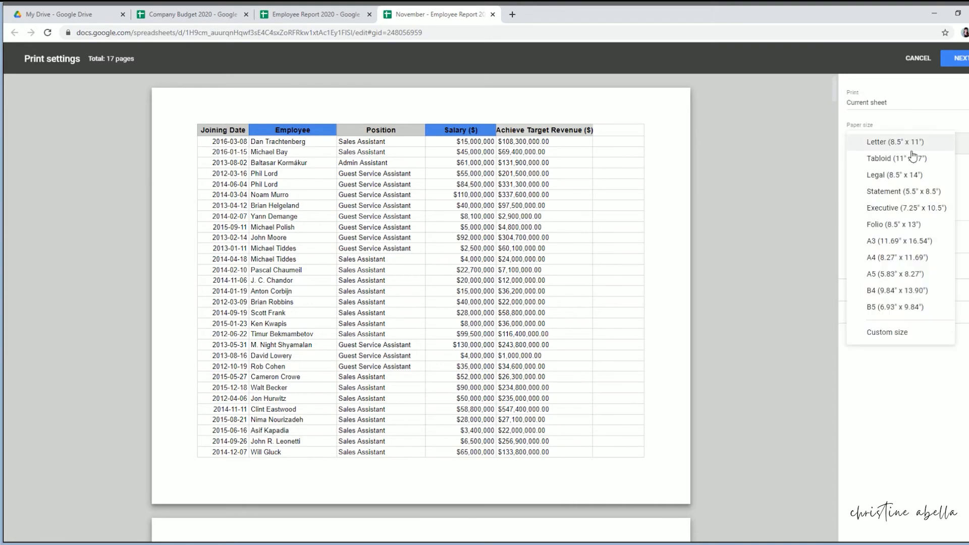
left_click(892, 259)
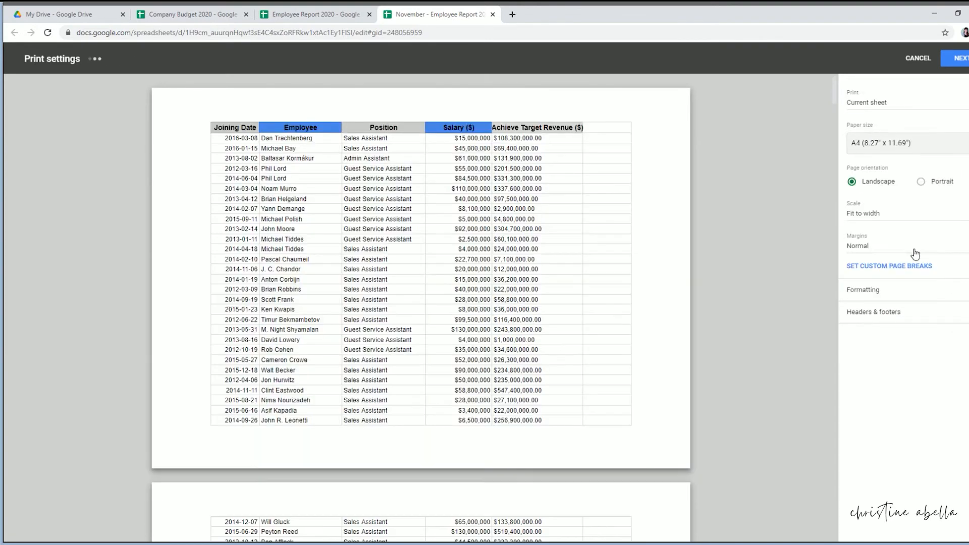
Compare the two page orientations and set the printout to Portrait.
left_click(921, 182)
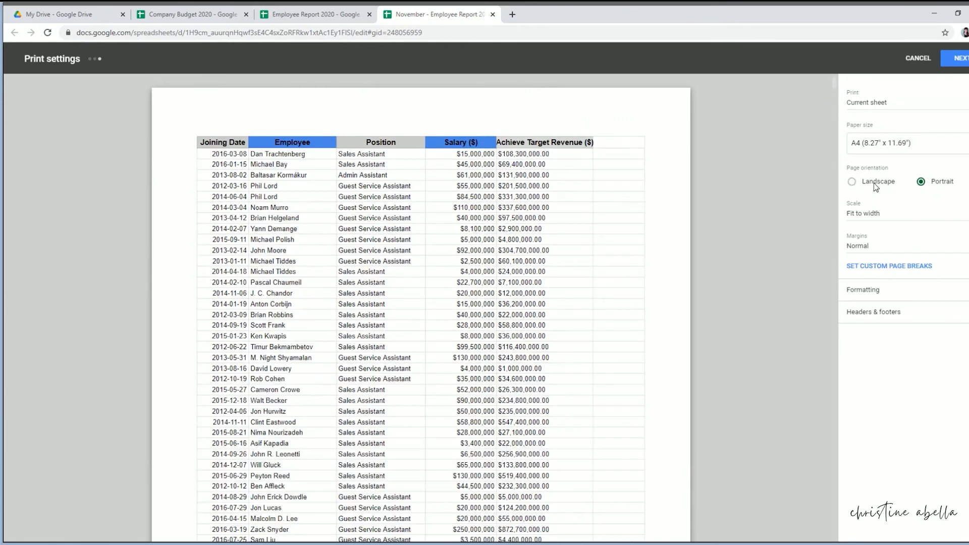
left_click(871, 181)
left_click(921, 182)
Try the Fit to height print scale and set the scale to Normal (100%).
left_click(908, 216)
left_click(906, 217)
left_click(906, 216)
left_click(901, 234)
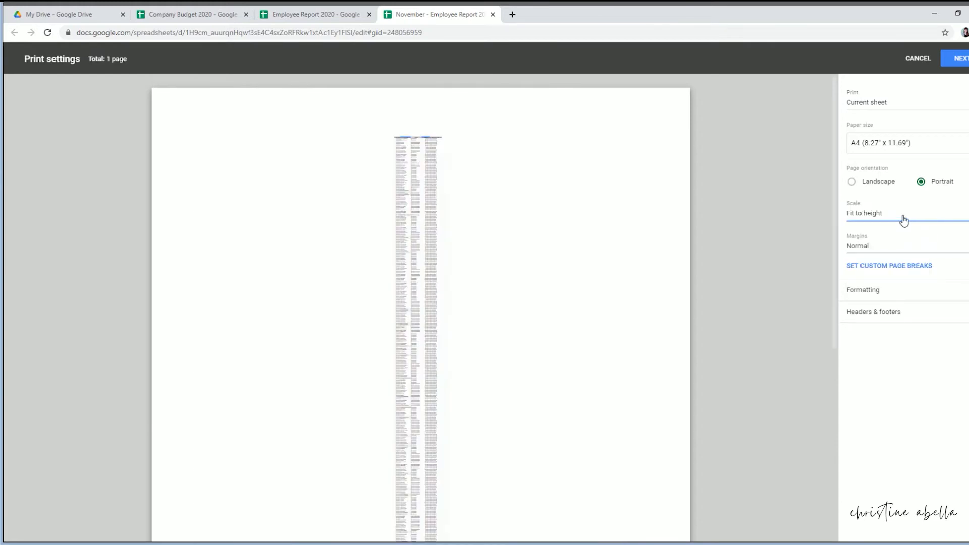
left_click(904, 218)
left_click(913, 233)
left_click(915, 223)
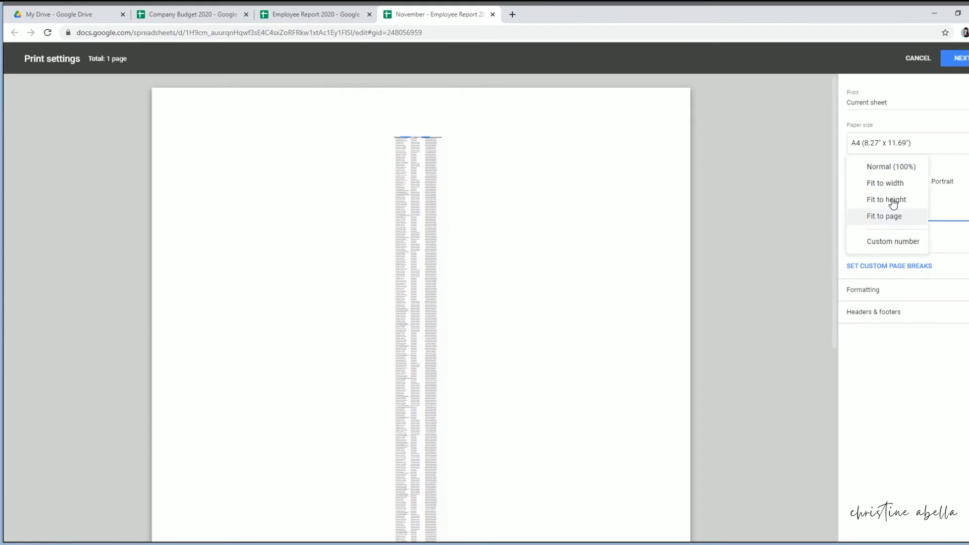
left_click(895, 168)
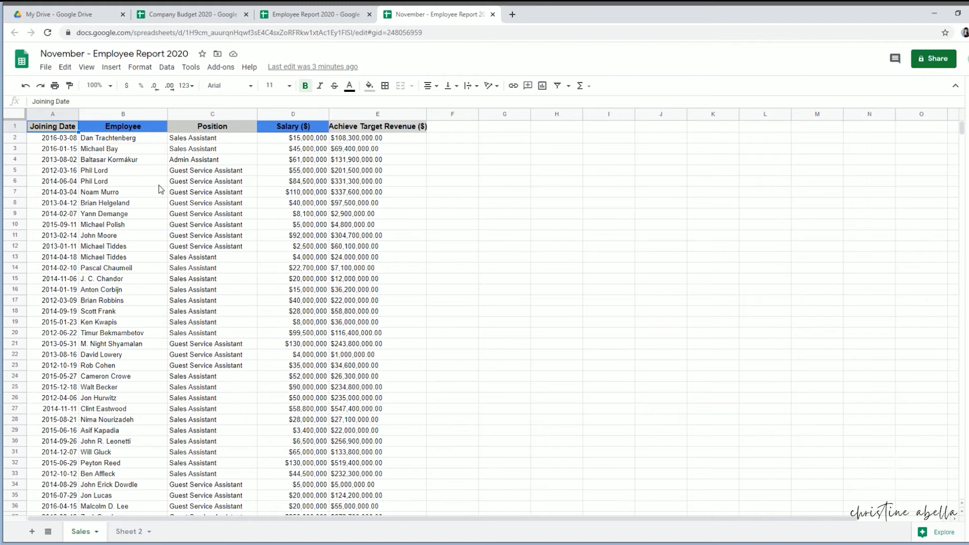
Publish only the Sales sheet to the web as a PDF document (.pdf) and confirm the publication.
left_click(46, 67)
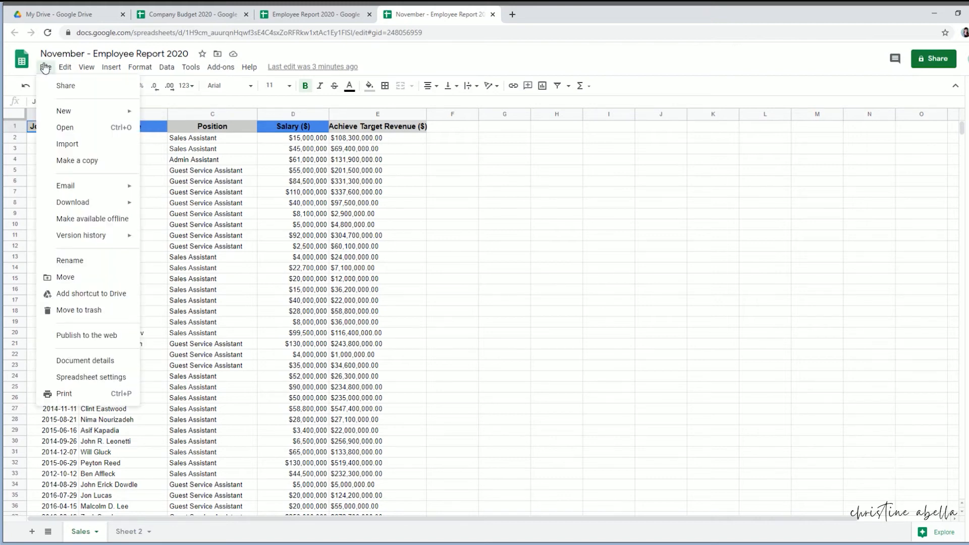
left_click(82, 335)
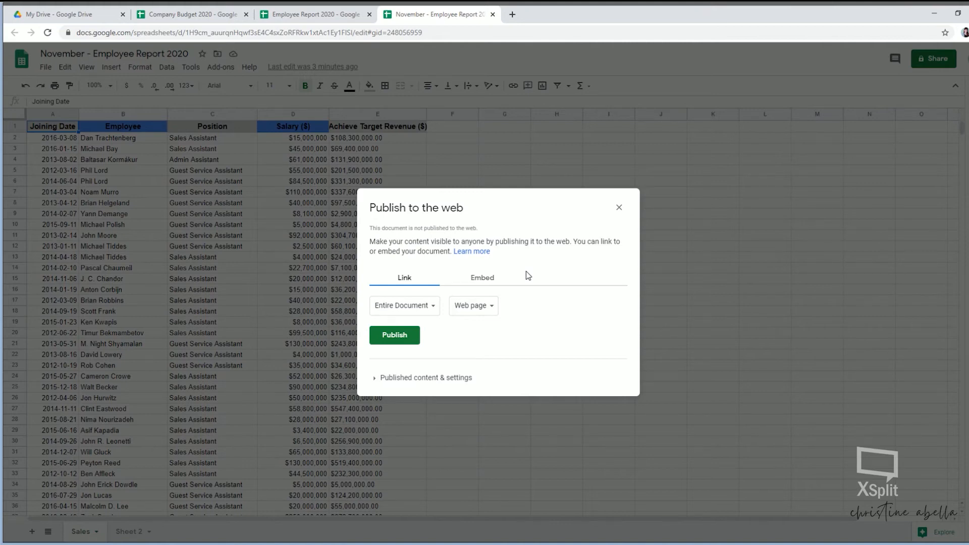
left_click(429, 306)
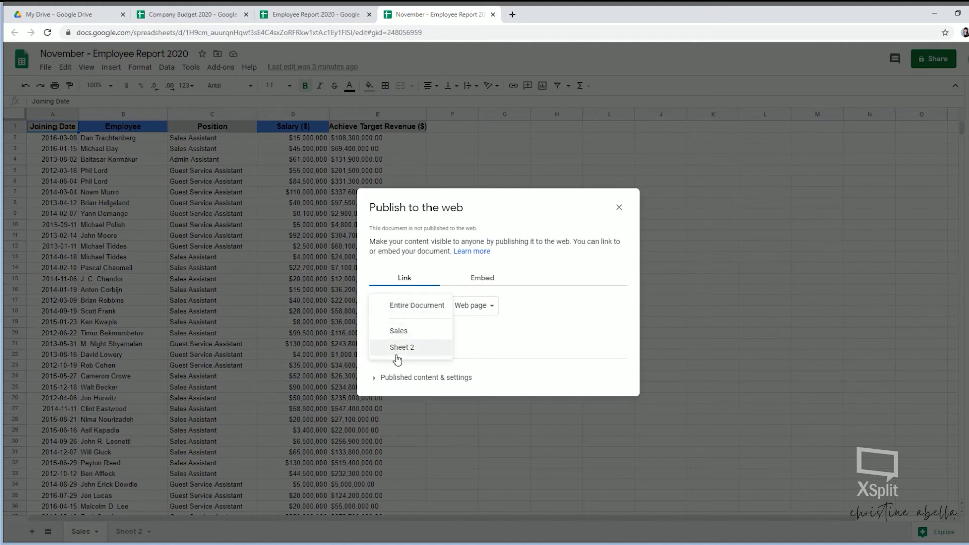
left_click(419, 336)
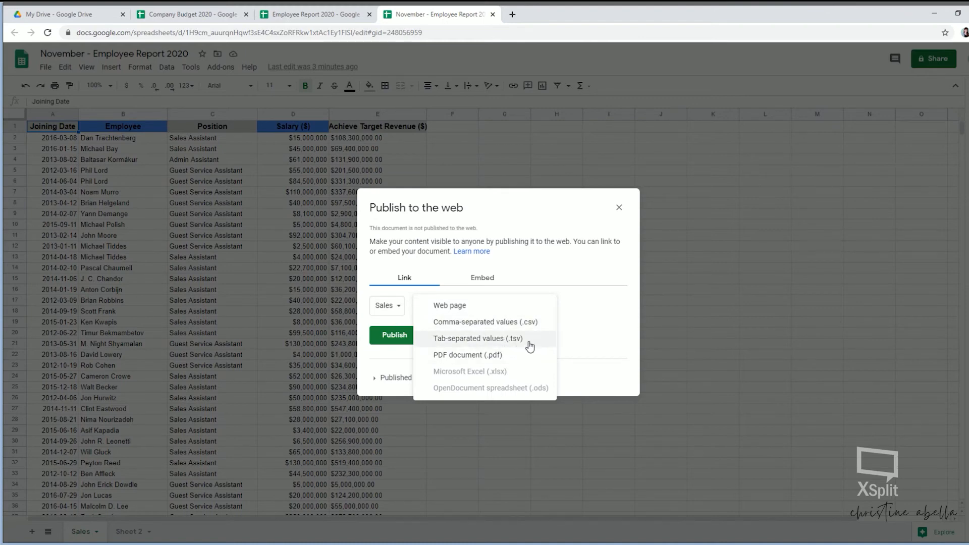
left_click(491, 354)
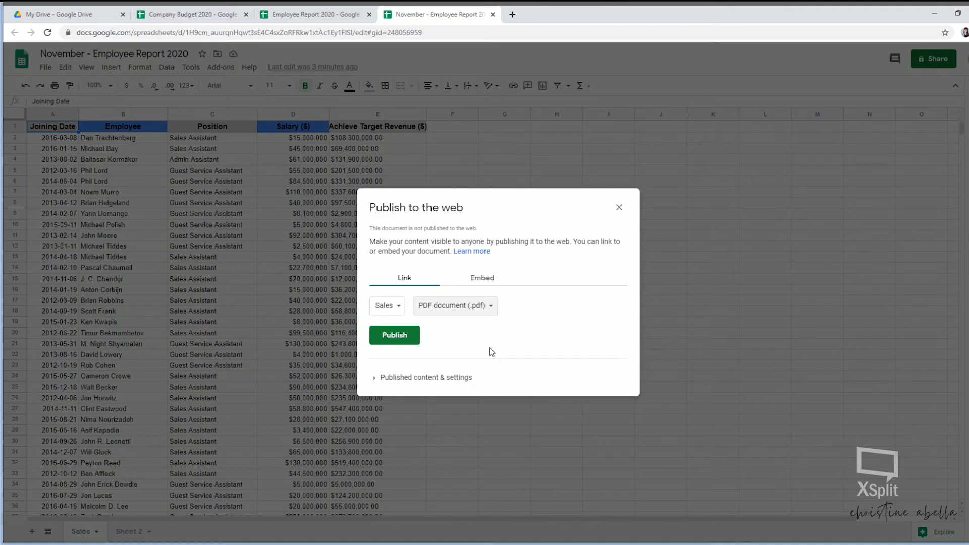
left_click(396, 336)
left_click(551, 91)
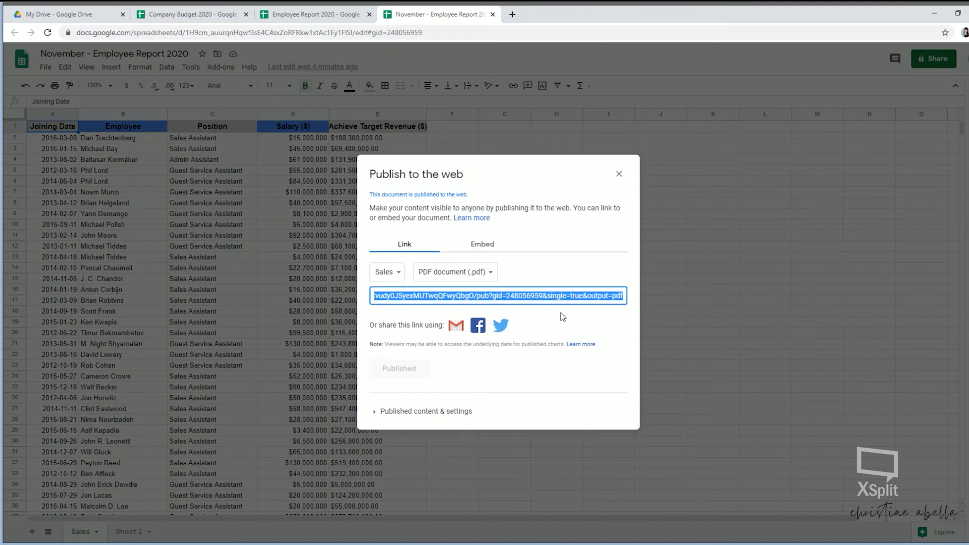
Copy the published link of the Sales sheet and load it in a new browser tab.
left_click(501, 296)
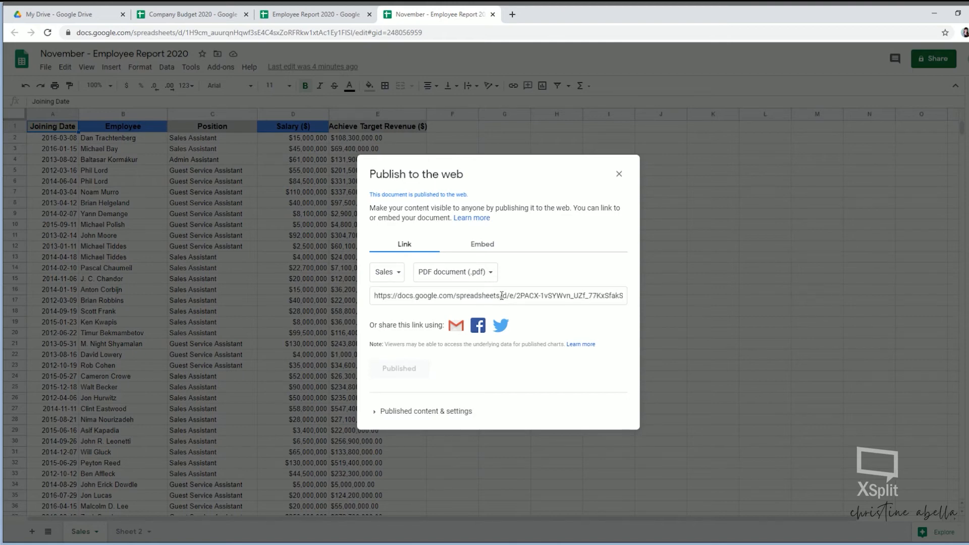
key("ctrl+c")
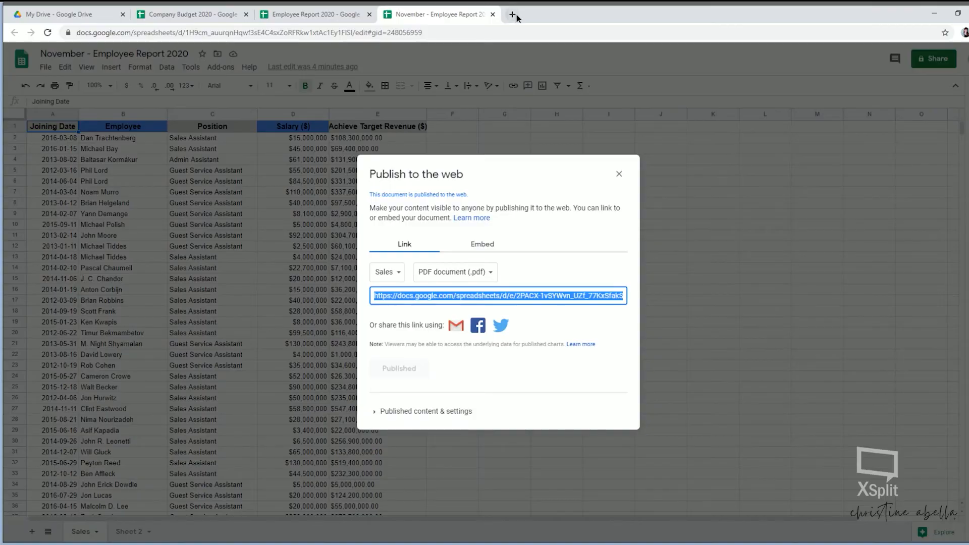
left_click(512, 14)
key("ctrl+v")
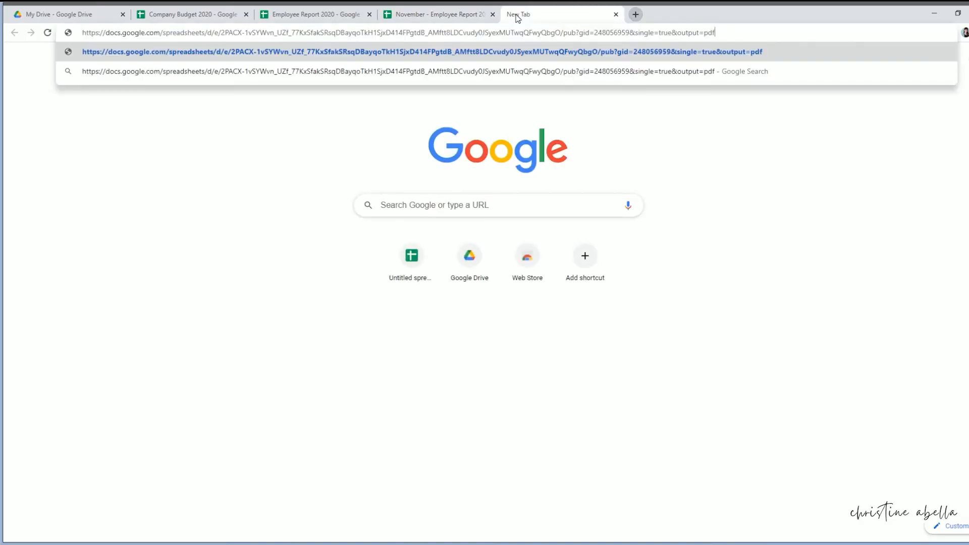
key("Return")
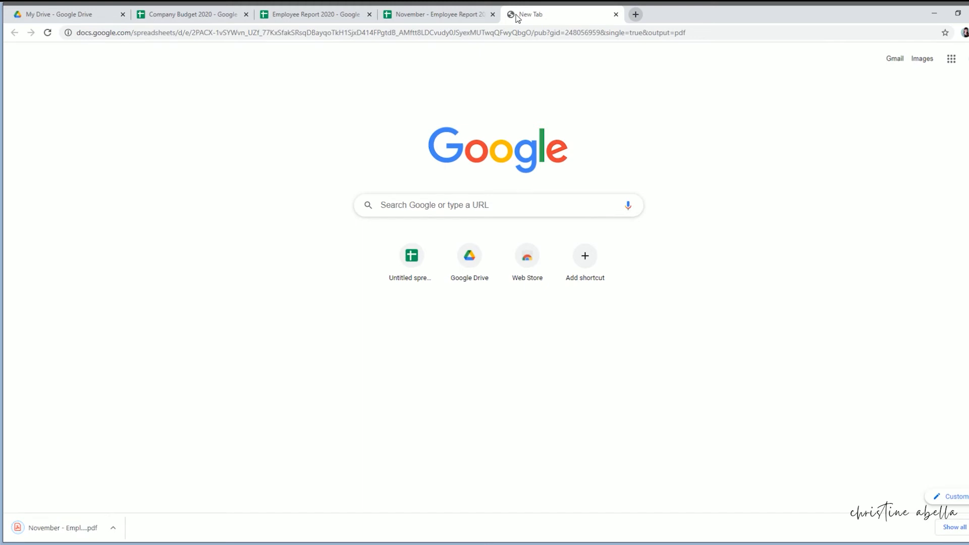
Open the downloaded November - Employee Report PDF, look through its pages and close it.
left_click(69, 536)
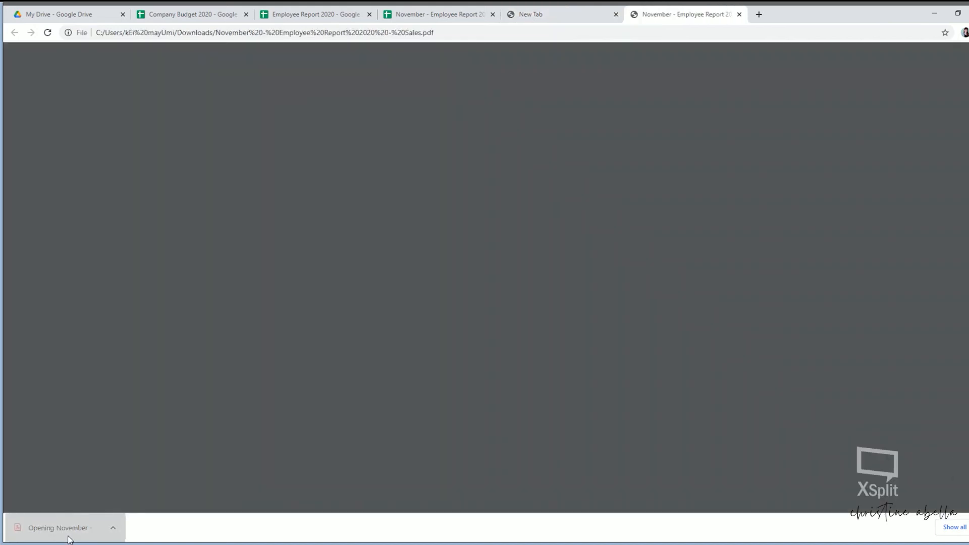
scroll(639, 182, "down", 3)
scroll(635, 192, "down", 20)
scroll(630, 208, "down", 20)
key("Home")
left_click(739, 15)
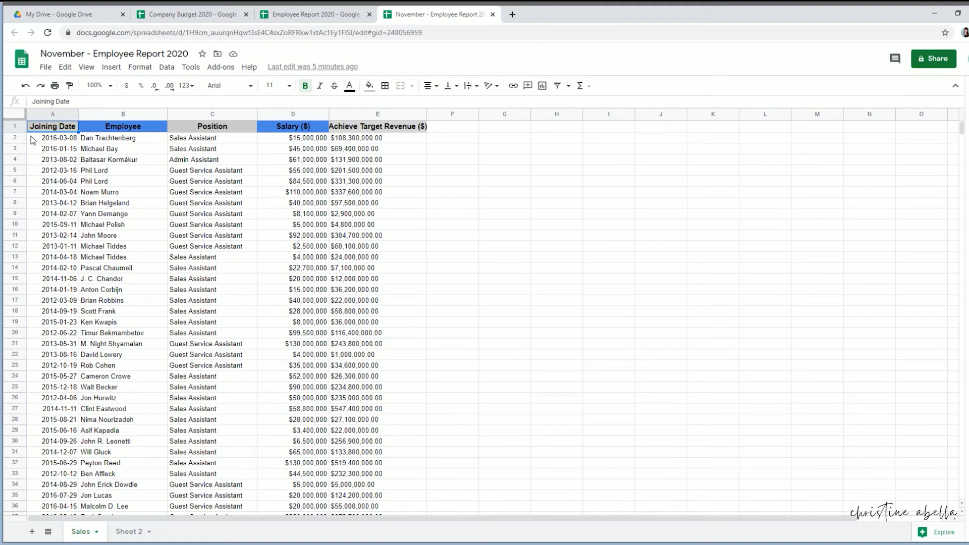
Try the Comfortaa font on the whole employee table of the Sales sheet.
key("ctrl+a")
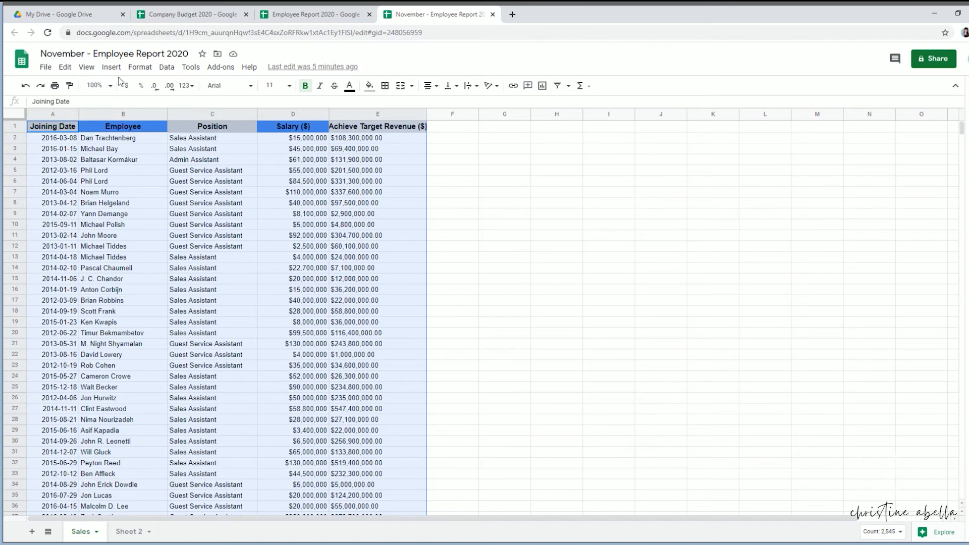
left_click(247, 86)
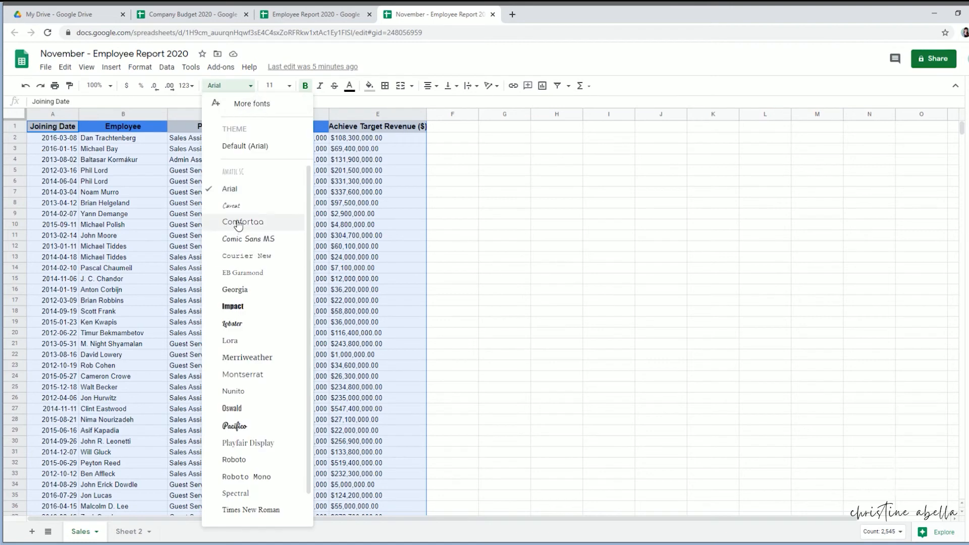
left_click(239, 223)
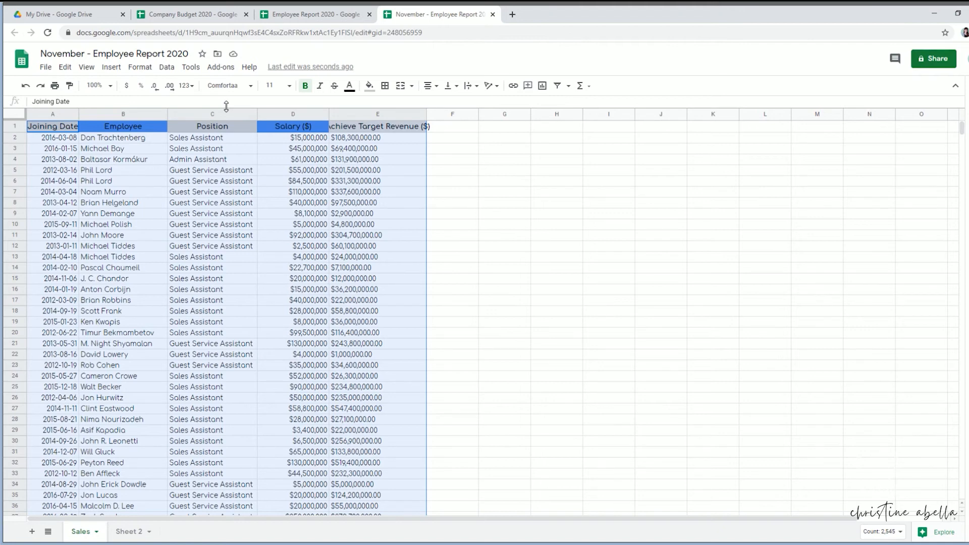
key("ctrl+a")
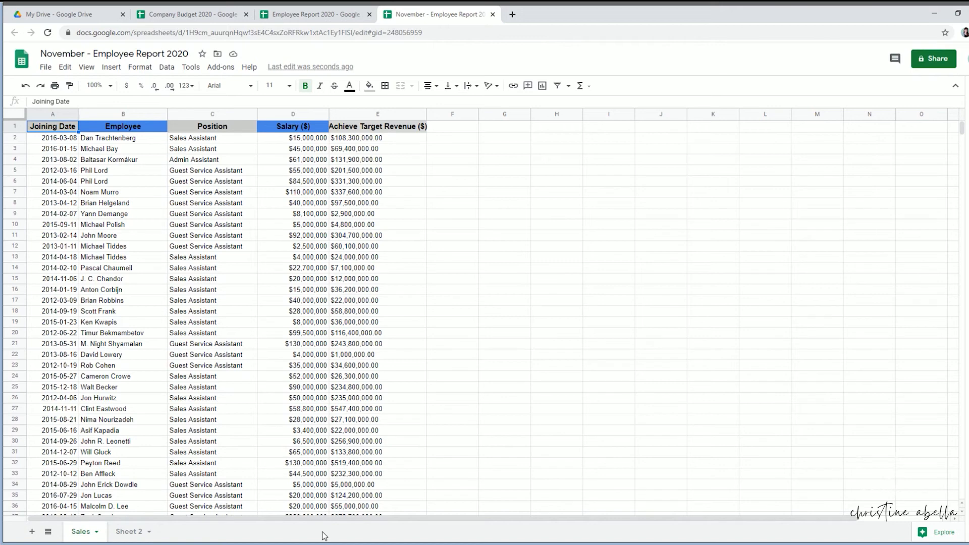
Move from the last header cell back to the Employee header, check that column's last entry and return to cell A1.
key("ctrl+Right")
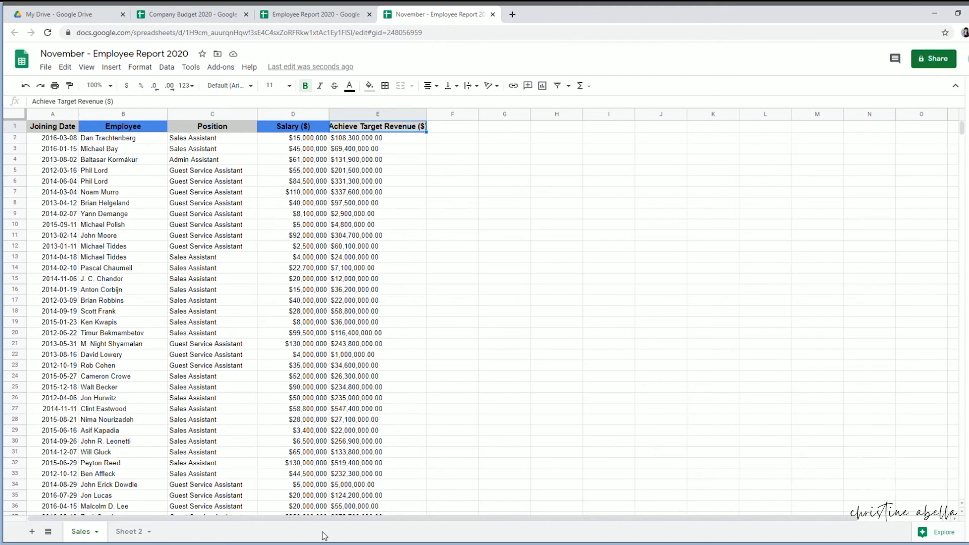
key("Left")
key("Left")
key("Left")
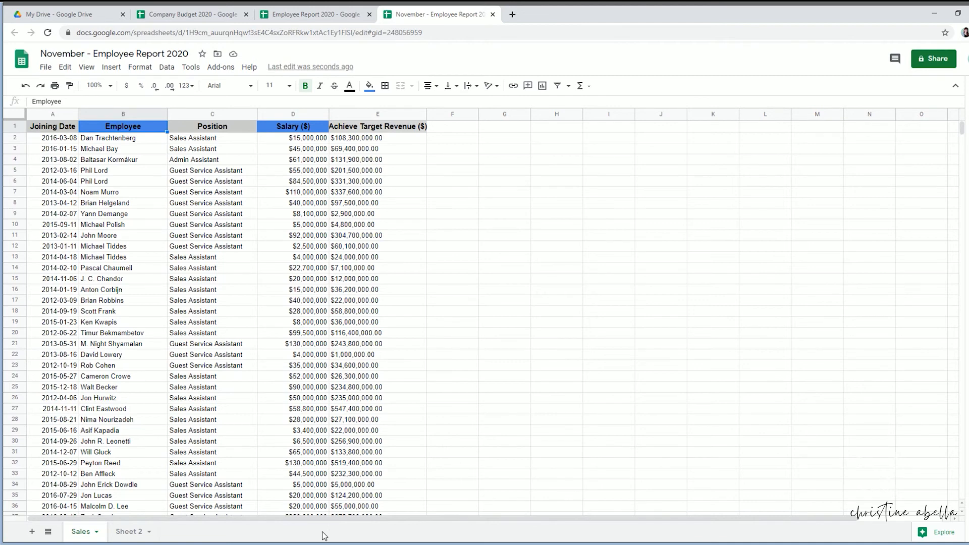
key("ctrl+Down")
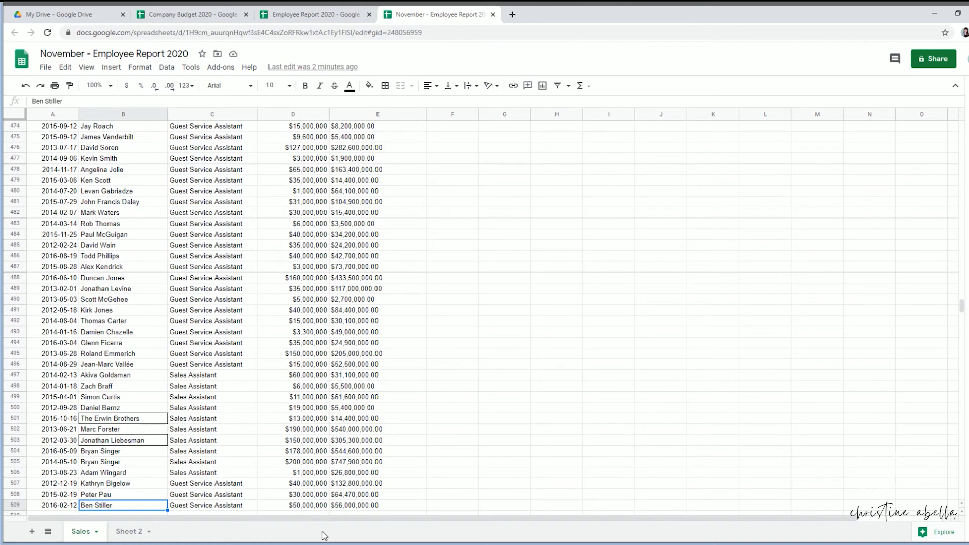
key("ctrl+Home")
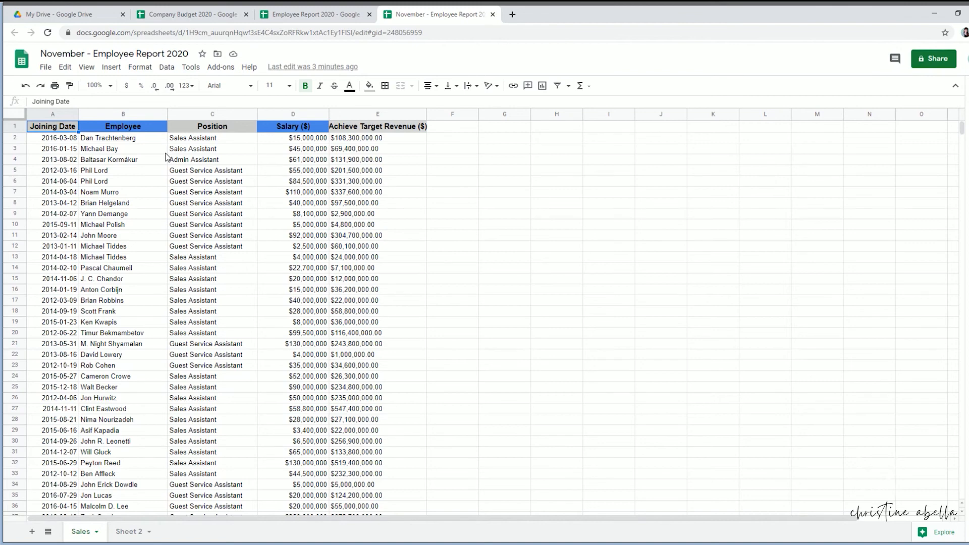
Open Find and replace with the Admin Assistant cell selected, and enter "Assistant" to find and "Associate" as its replacement.
left_click(202, 162)
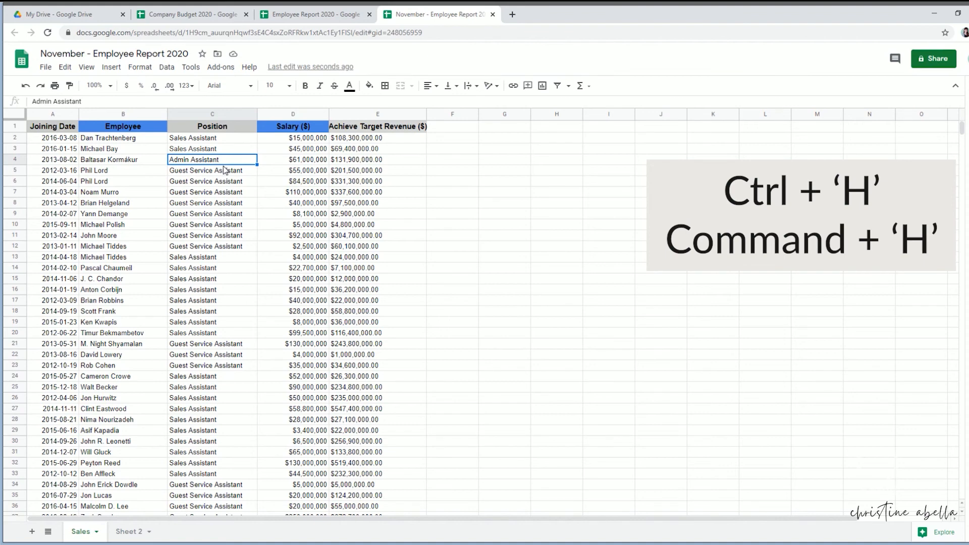
key("ctrl+h")
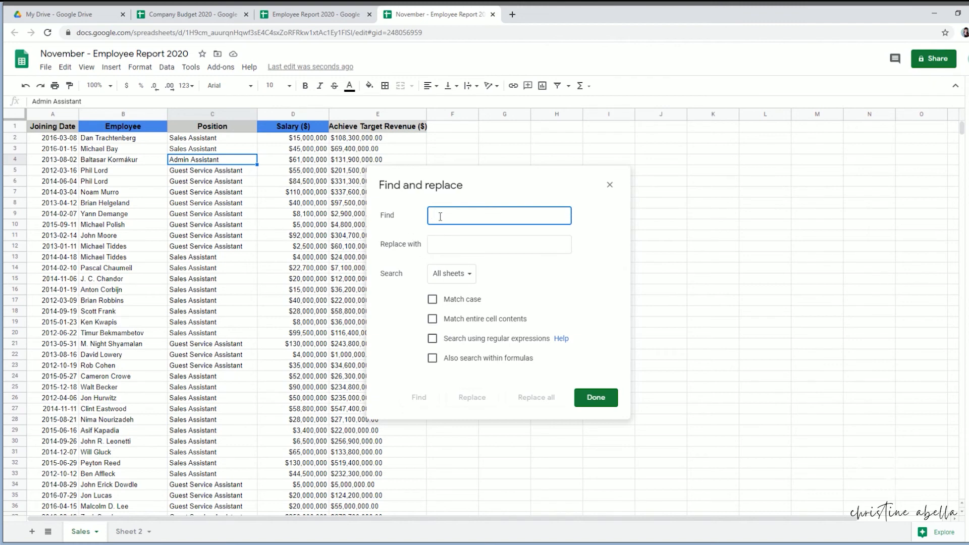
type("Ass")
type("stant")
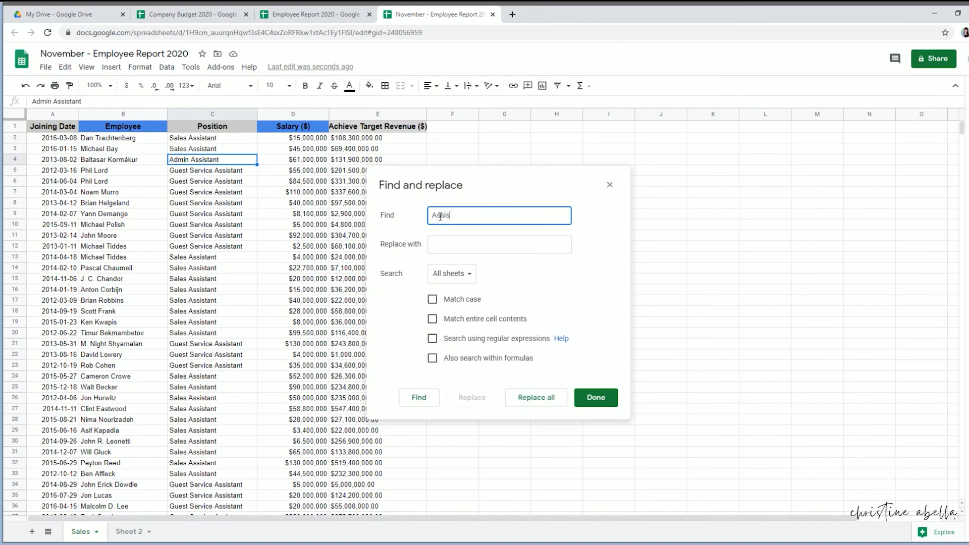
left_click(456, 244)
type("Associate")
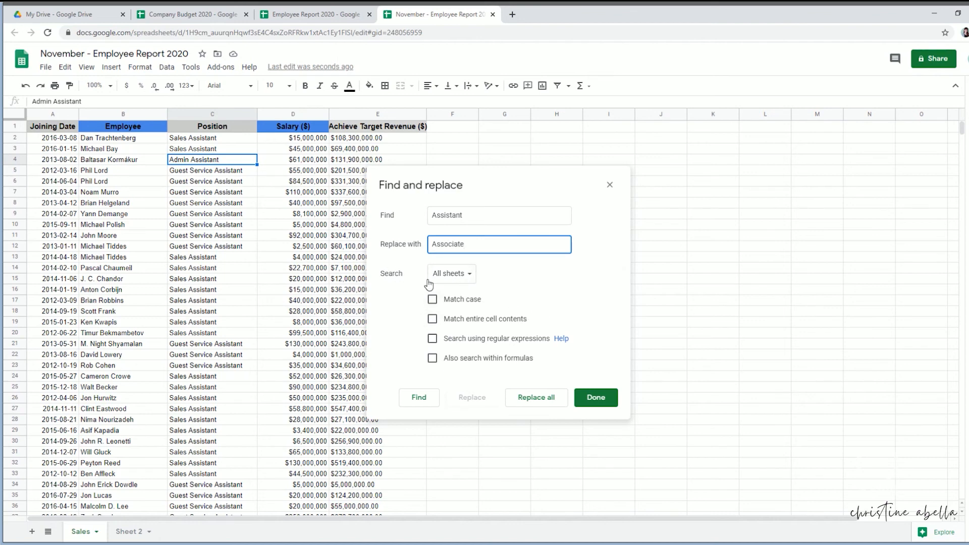
Limit the search to this sheet, replace all matches and close Find and replace.
left_click(468, 274)
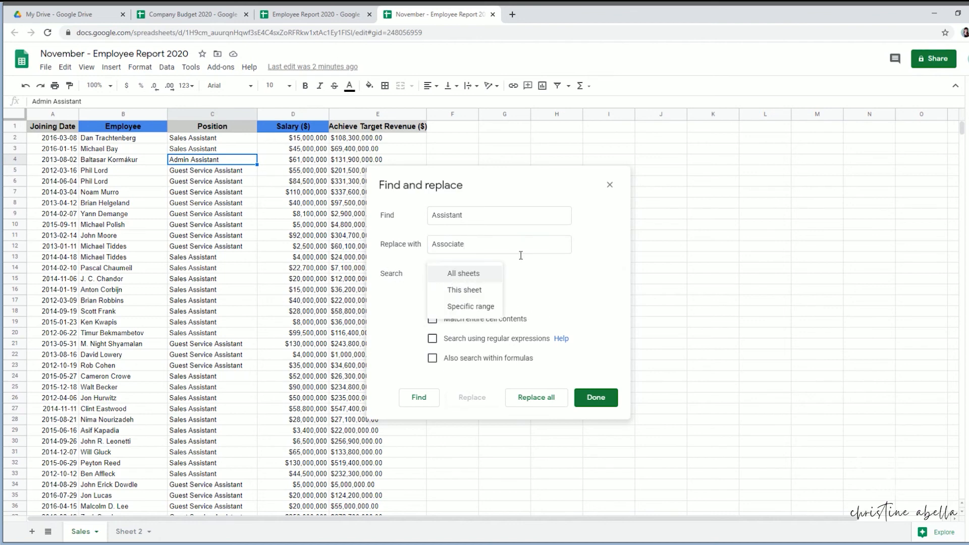
left_click(464, 290)
left_click(472, 284)
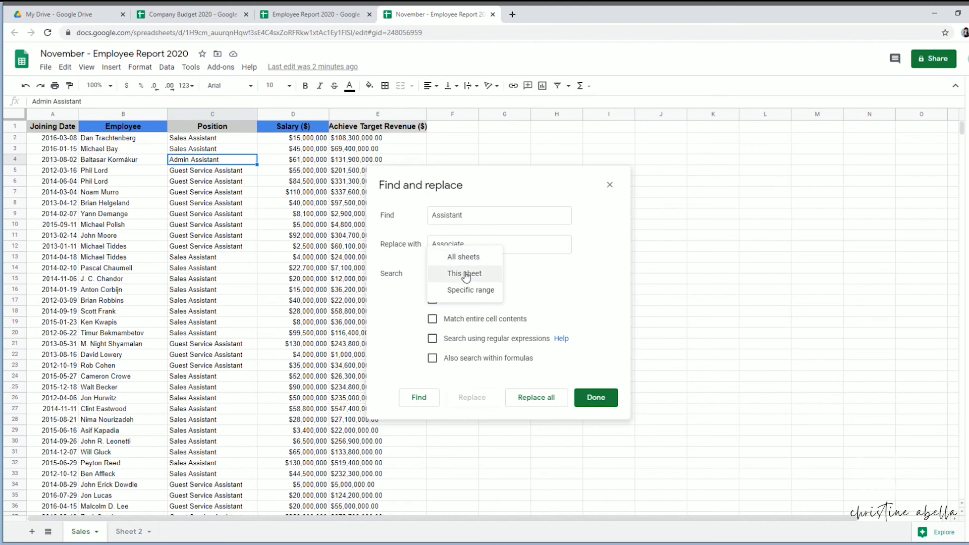
left_click(465, 276)
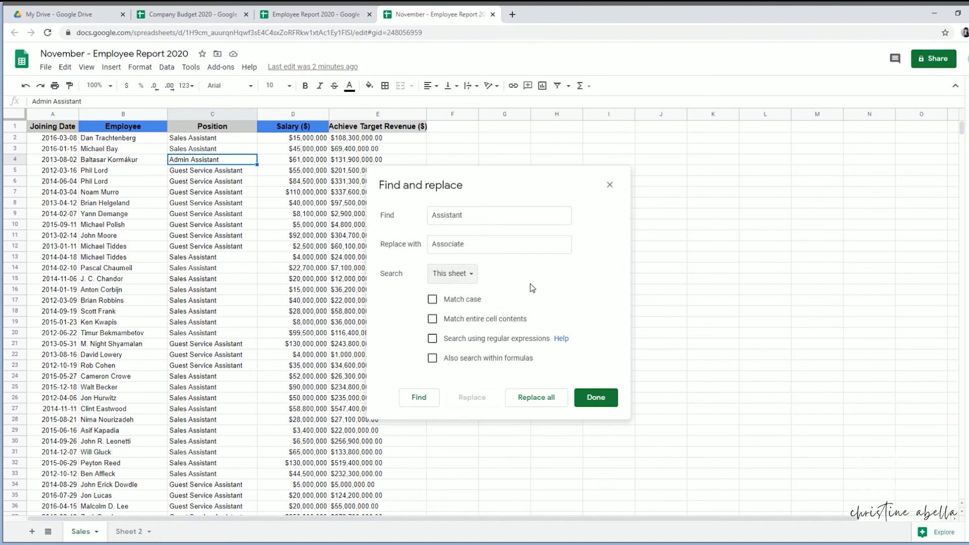
left_click(539, 406)
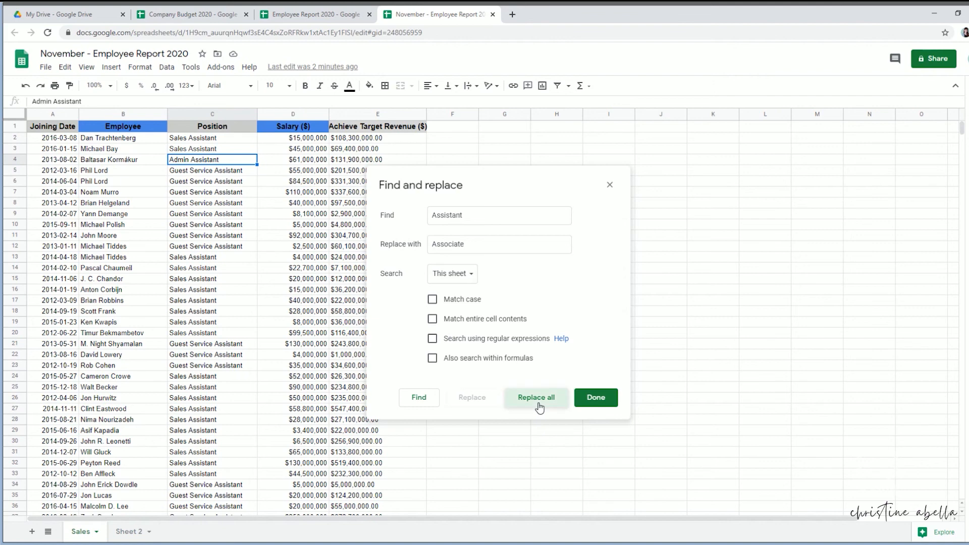
left_click(596, 397)
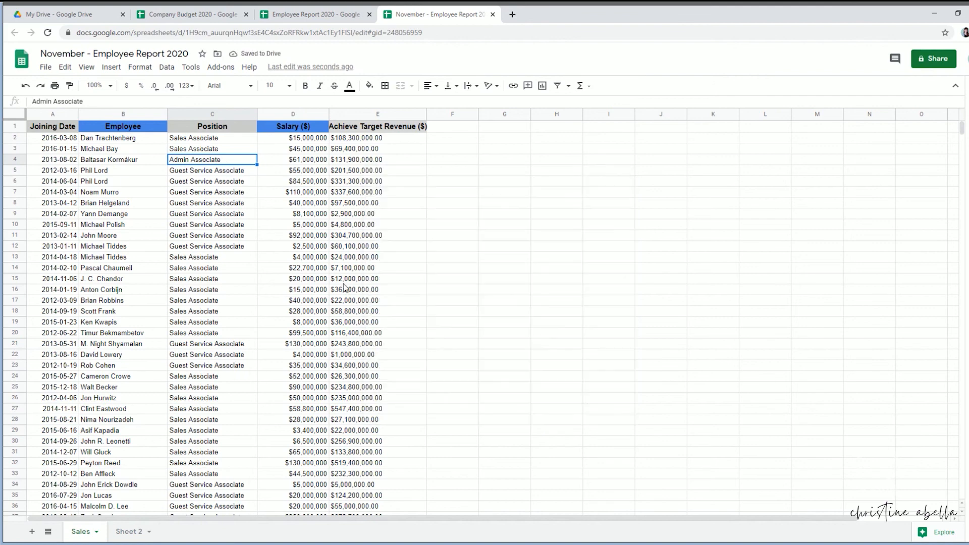
Undo the replacement of "Assistant" with "Associate" in the Position column.
left_click(227, 138)
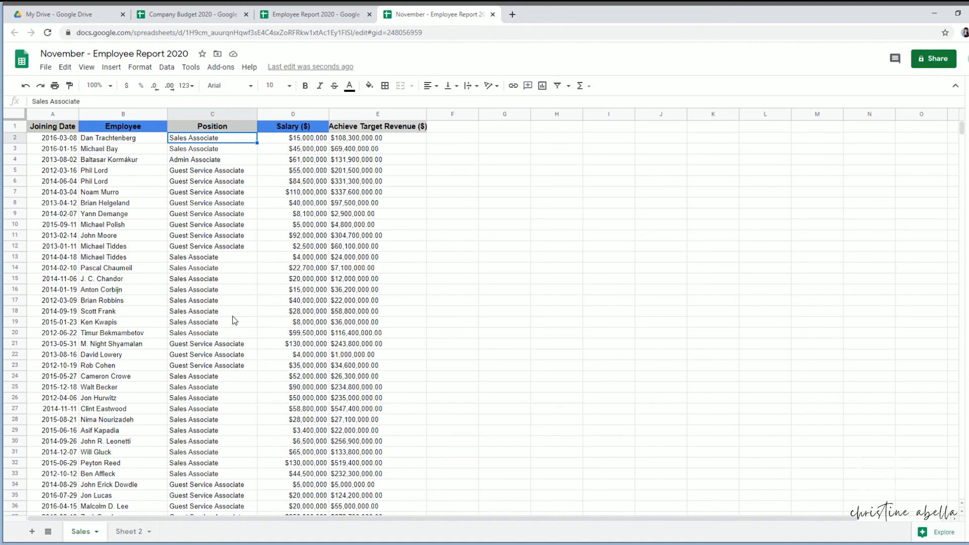
left_click(65, 71)
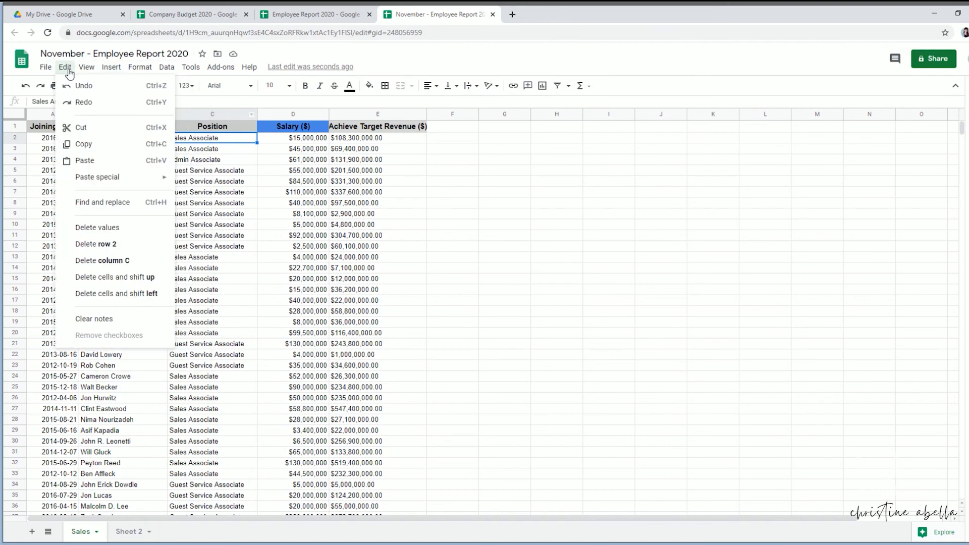
left_click(70, 87)
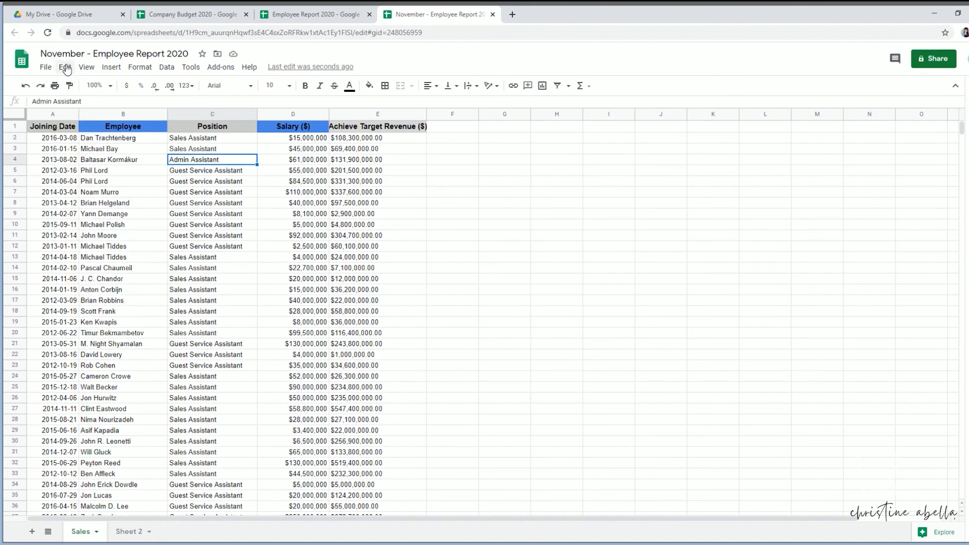
Redo the Position column replacement and undo it again.
left_click(65, 67)
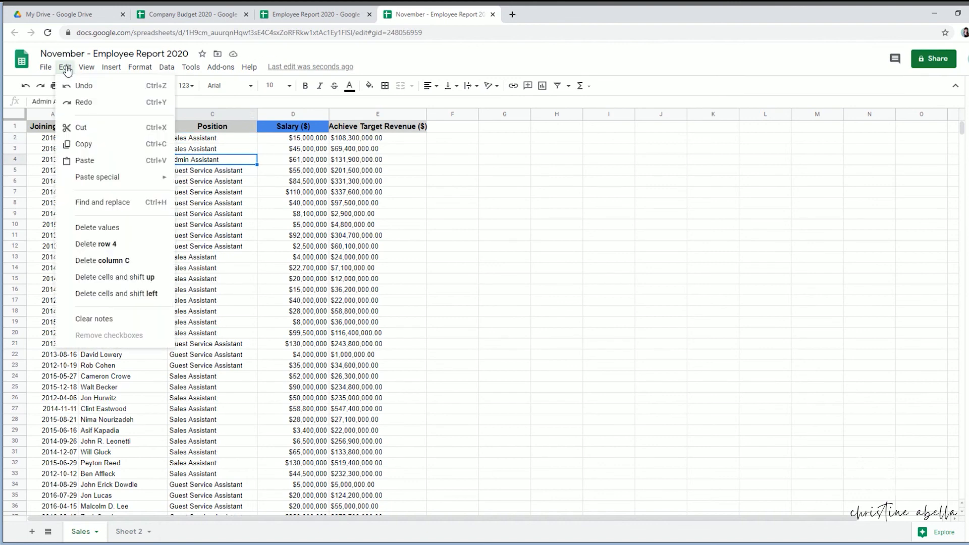
left_click(76, 102)
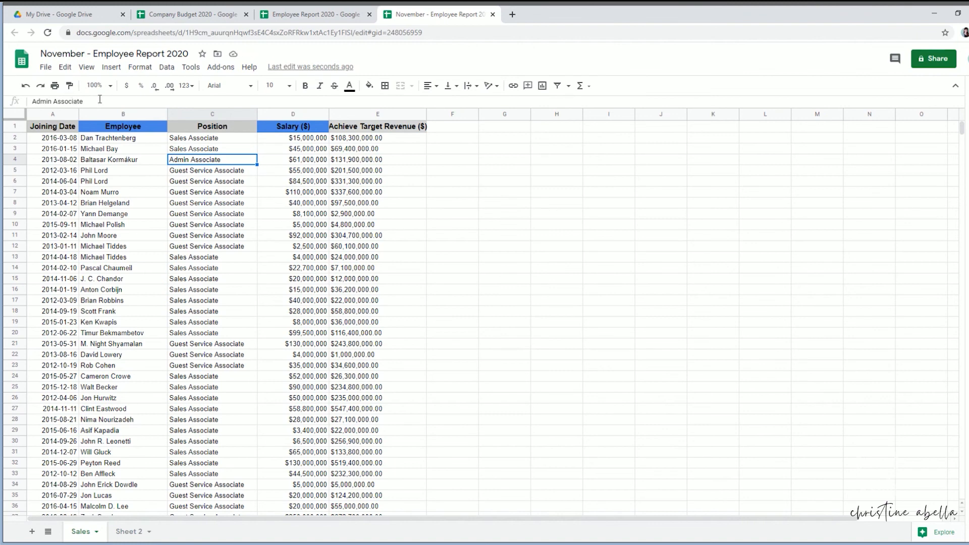
key("ctrl+z")
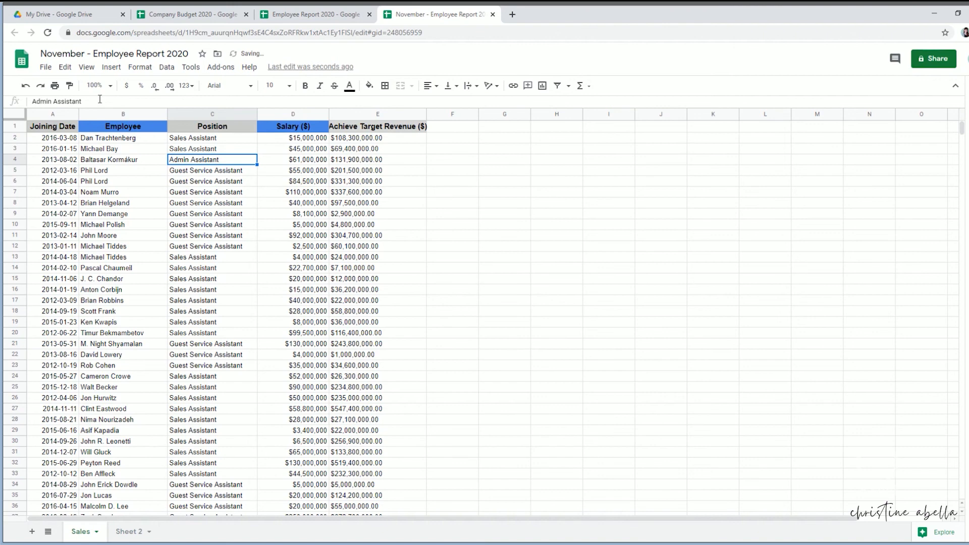